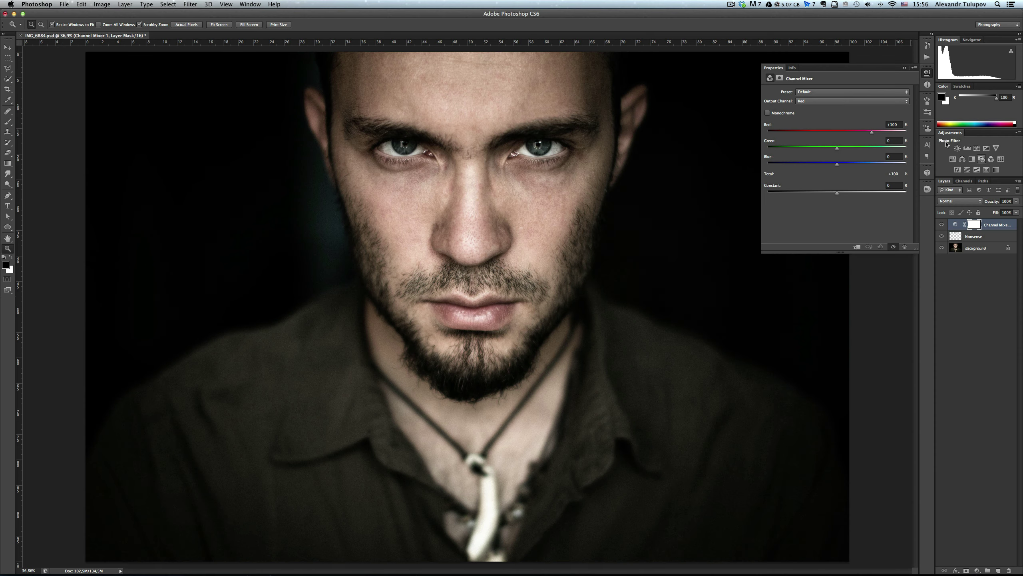
Add a Curves 1 layer with darker shadows and a brighter face, then select Channel Mixer too.
click(844, 92)
click(838, 121)
click(977, 148)
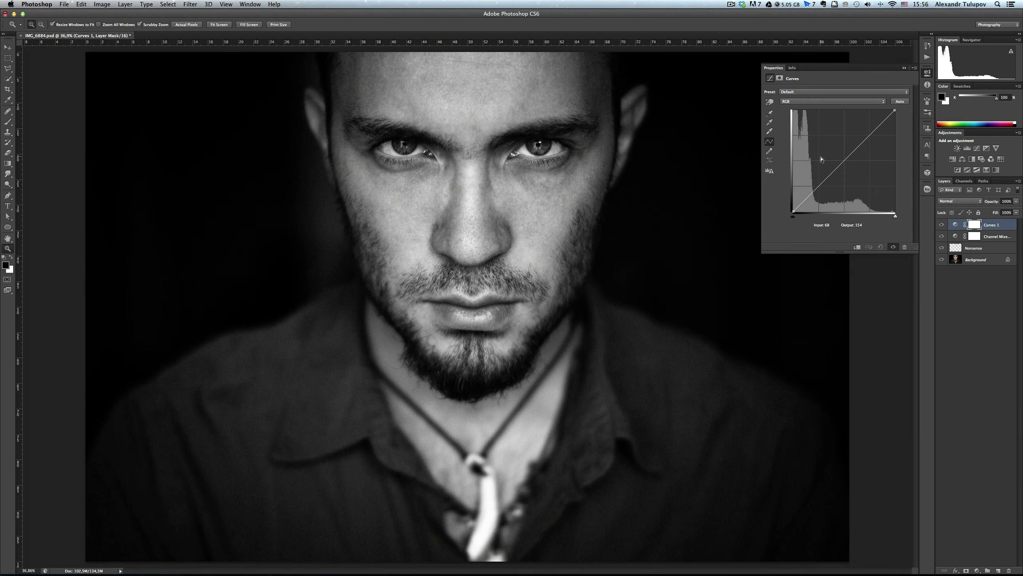
drag(824, 181, 825, 200)
drag(877, 144, 872, 135)
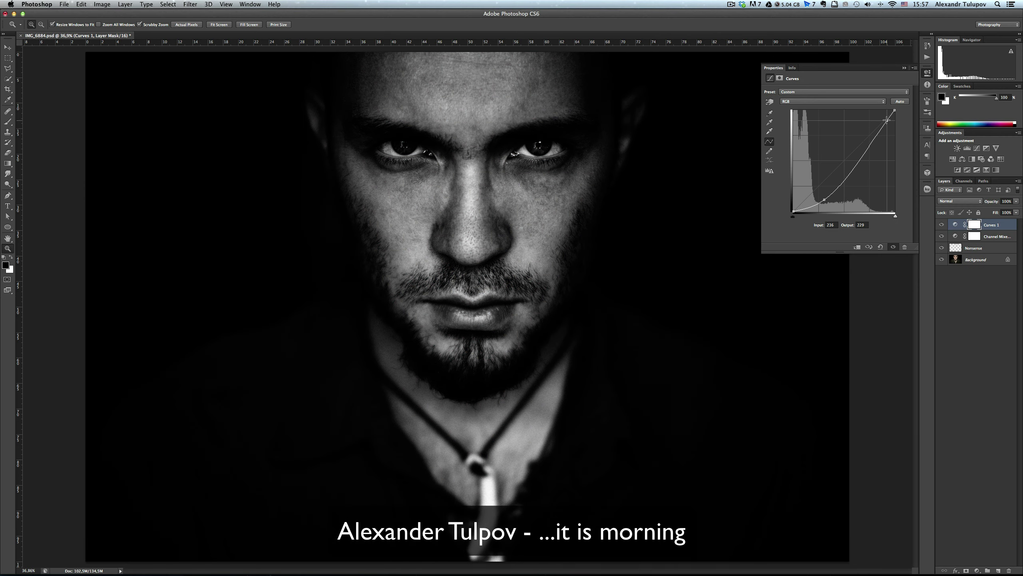
click(957, 236)
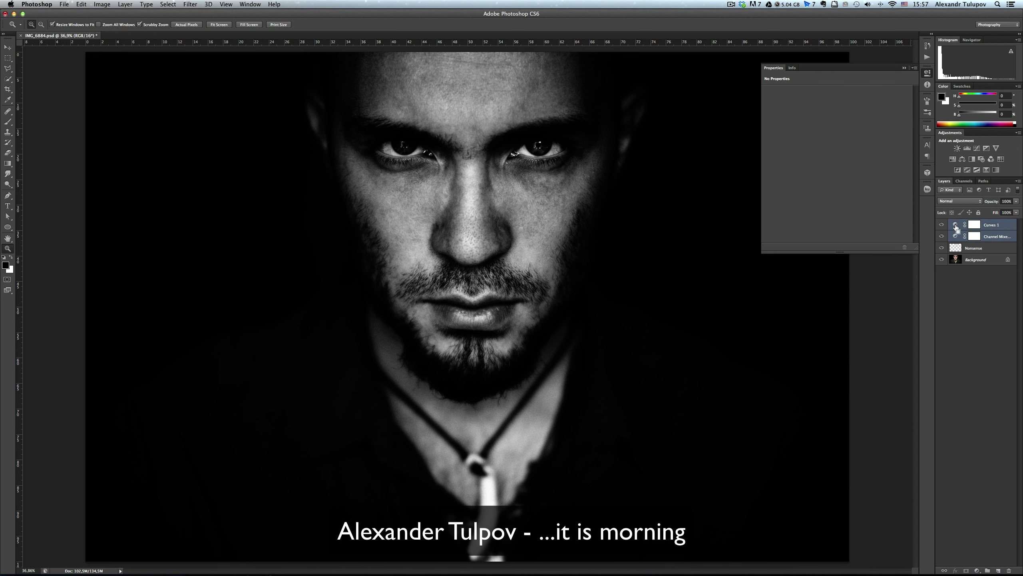
shift+click(955, 224)
Group the adjustment layers and create a new Soft Light layer named Sh.
key(ctrl+g)
key(ctrl+shift+n)
text(Sh)
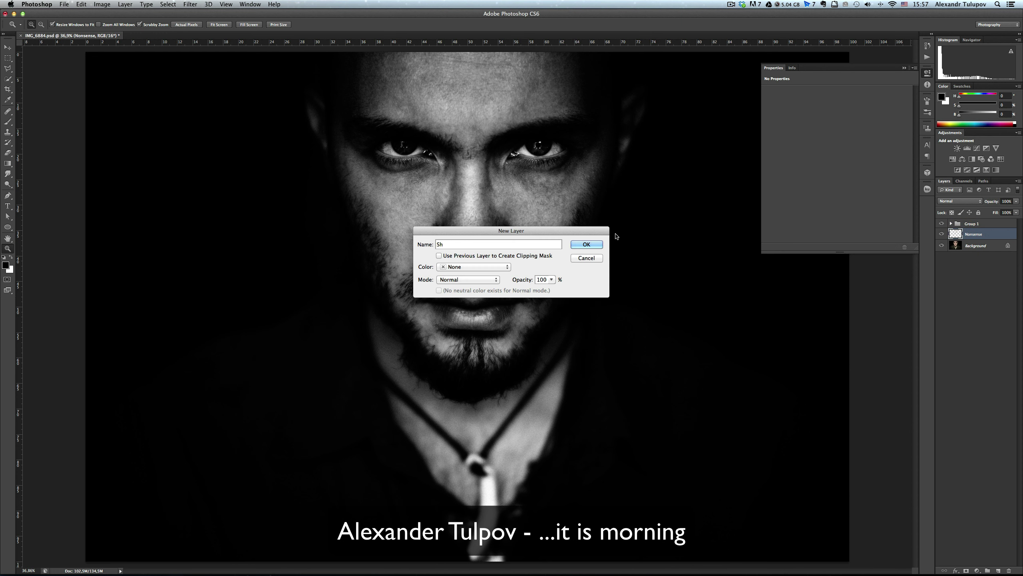
click(468, 279)
click(463, 393)
click(586, 244)
Duplicate the Sh layer and rename the copy Hl.
key(ctrl+j)
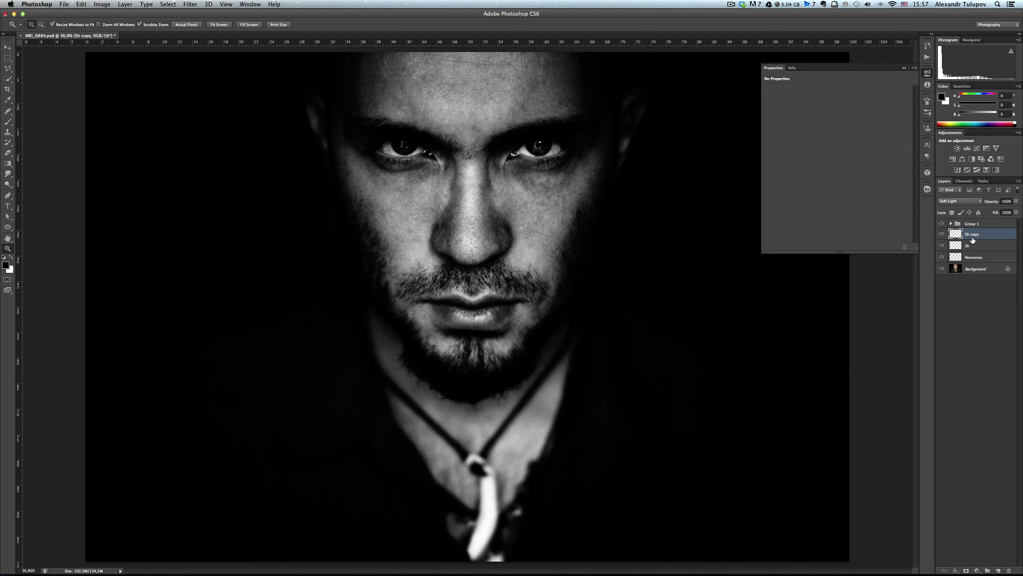
double_click(969, 233)
text(Hl)
key(Return)
Group Sh and Hl into a group named 1, select Hl, and zoom to the mouth.
shift+click(961, 245)
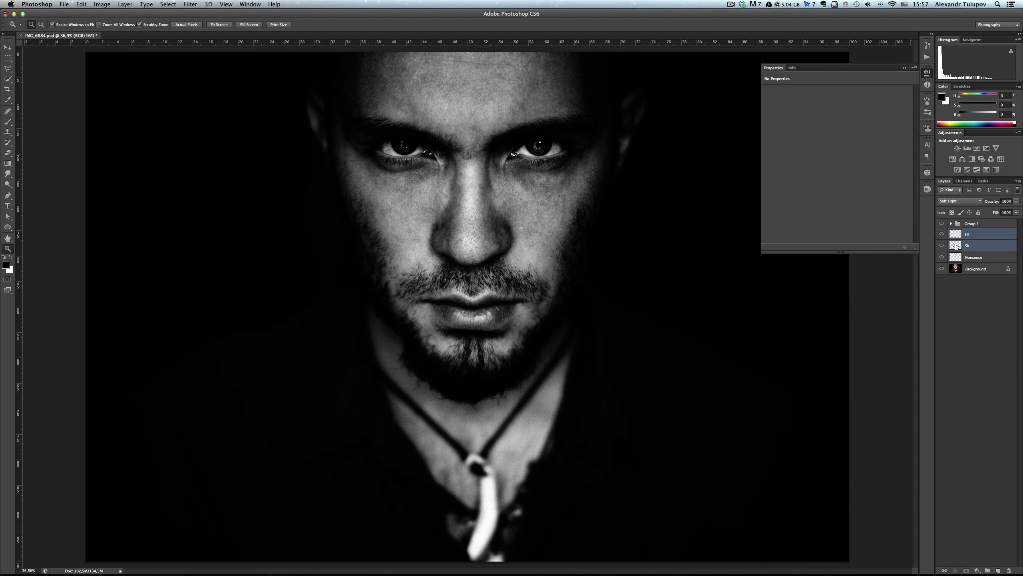
key(ctrl+g)
double_click(969, 233)
text(1)
key(Return)
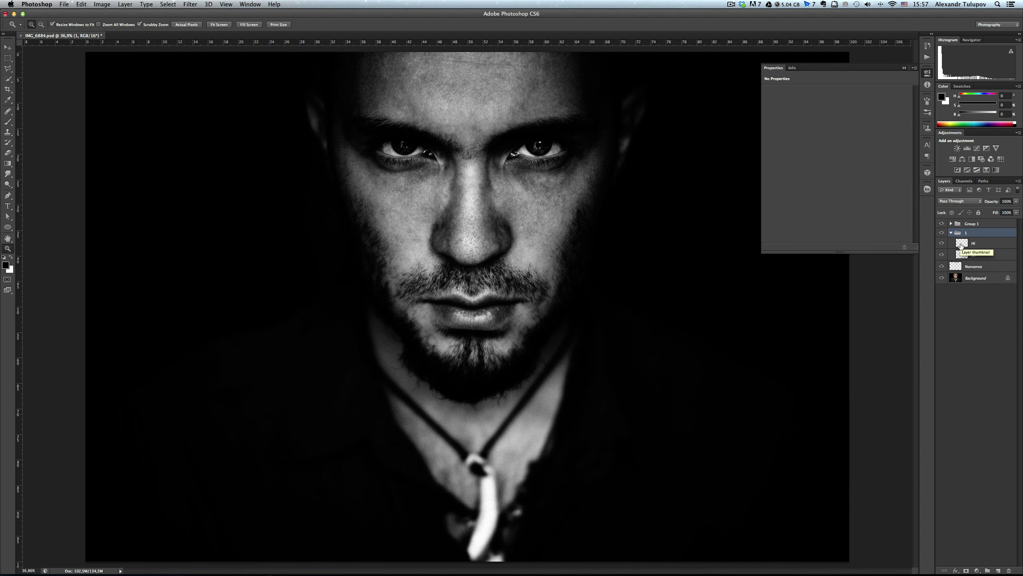
click(963, 243)
drag(421, 328, 441, 328)
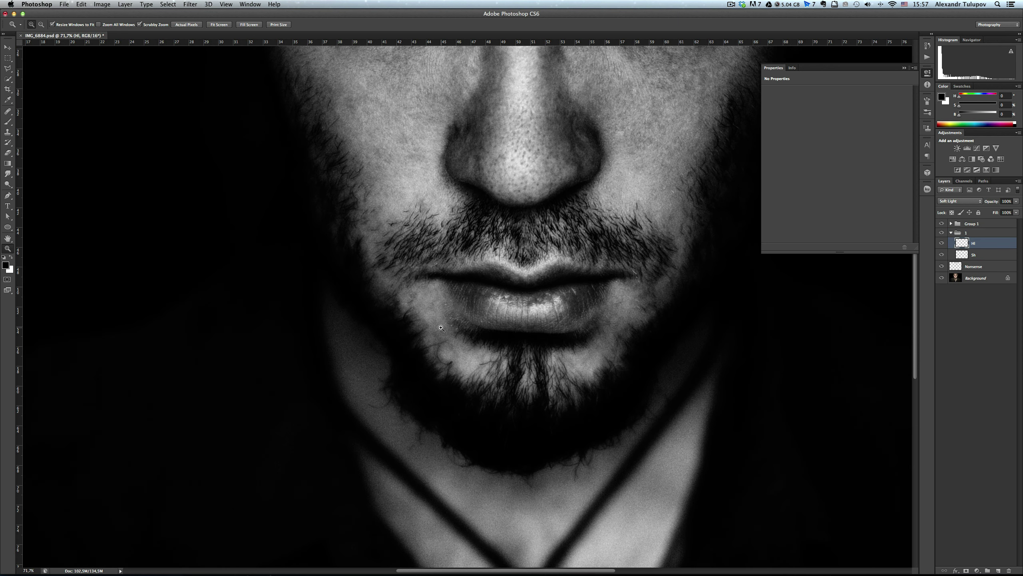
Paint a small soft white brush stroke over the chin on the Hl layer.
key(b)
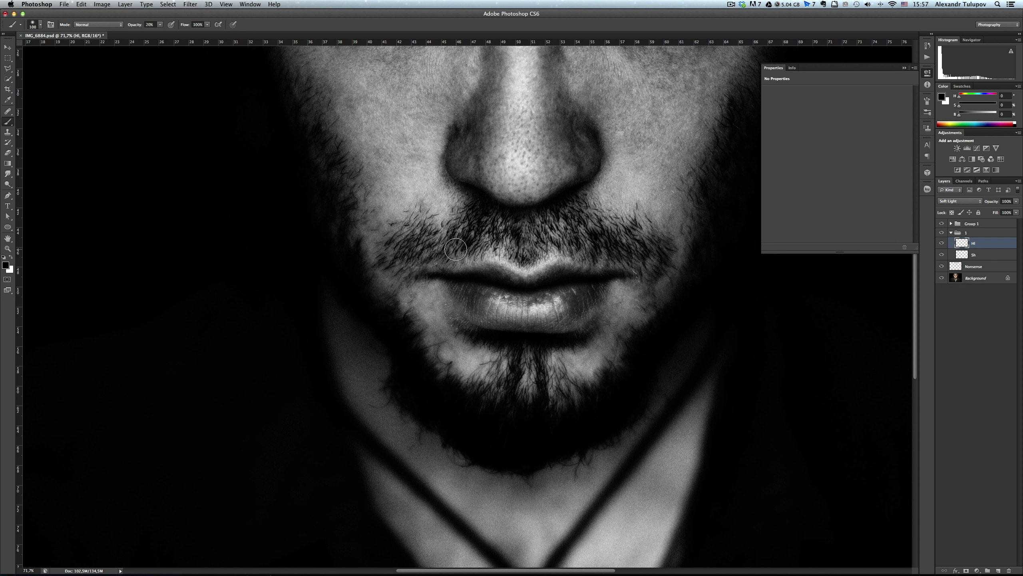
drag(479, 250, 471, 261)
key(bracketleft)
key(bracketleft)
key(x)
drag(438, 333, 458, 359)
Resize the brush and add a small white highlight stroke around the mouth.
key(bracketleft)
key(bracketleft)
key(bracketleft)
key(bracketleft)
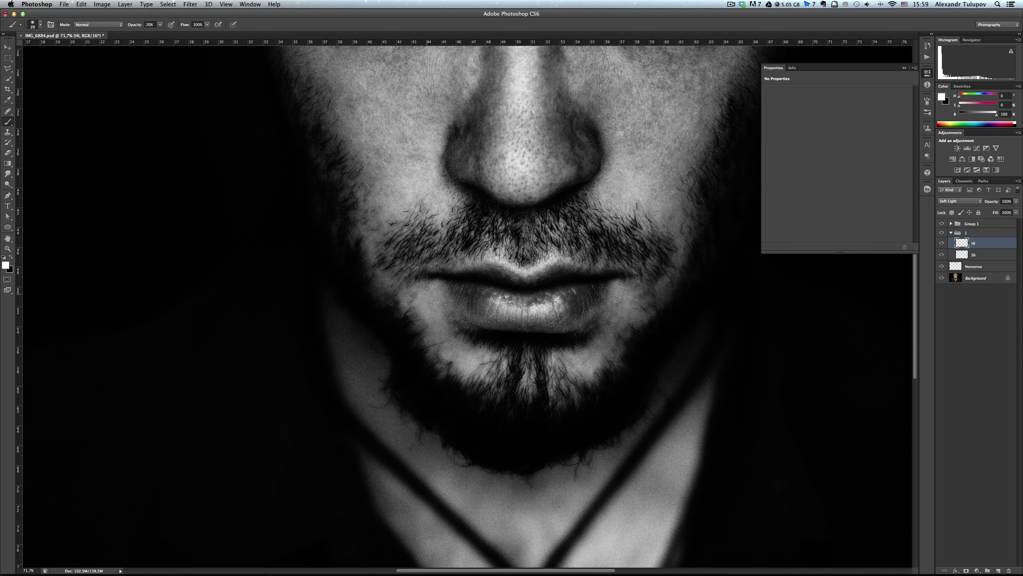
scroll(431, 299, right, 1)
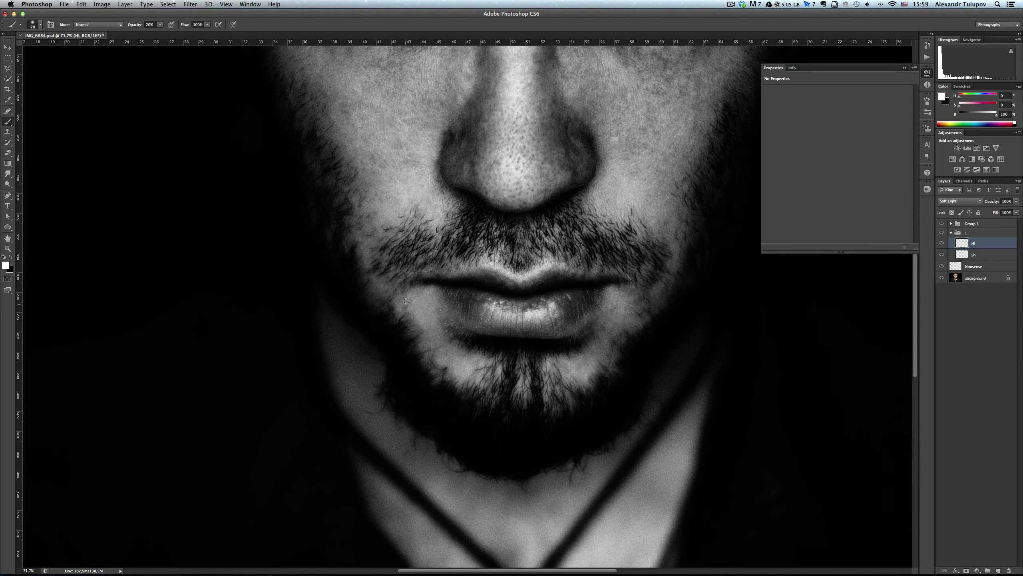
scroll(433, 317, left, 2)
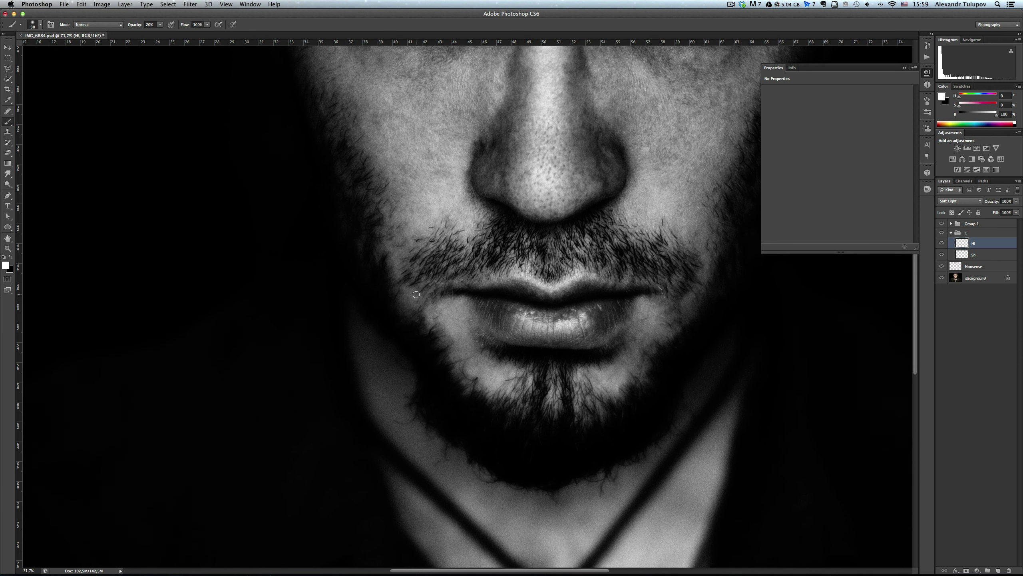
key(bracketright)
scroll(405, 300, down, 2)
scroll(405, 299, right, 3)
scroll(399, 310, right, 3)
scroll(398, 310, down, 1)
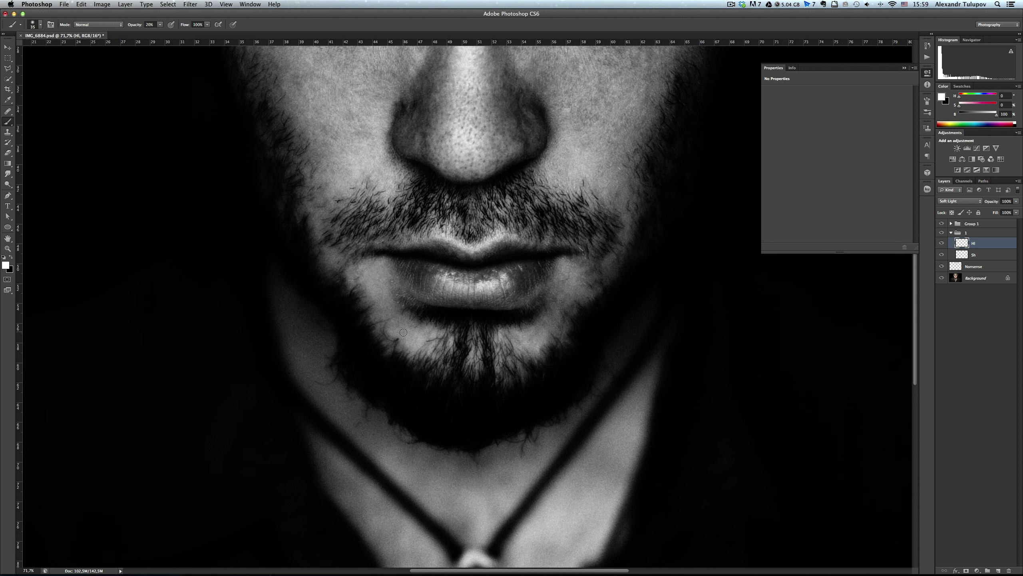
key(bracketright)
scroll(411, 331, right, 15)
scroll(411, 330, up, 1)
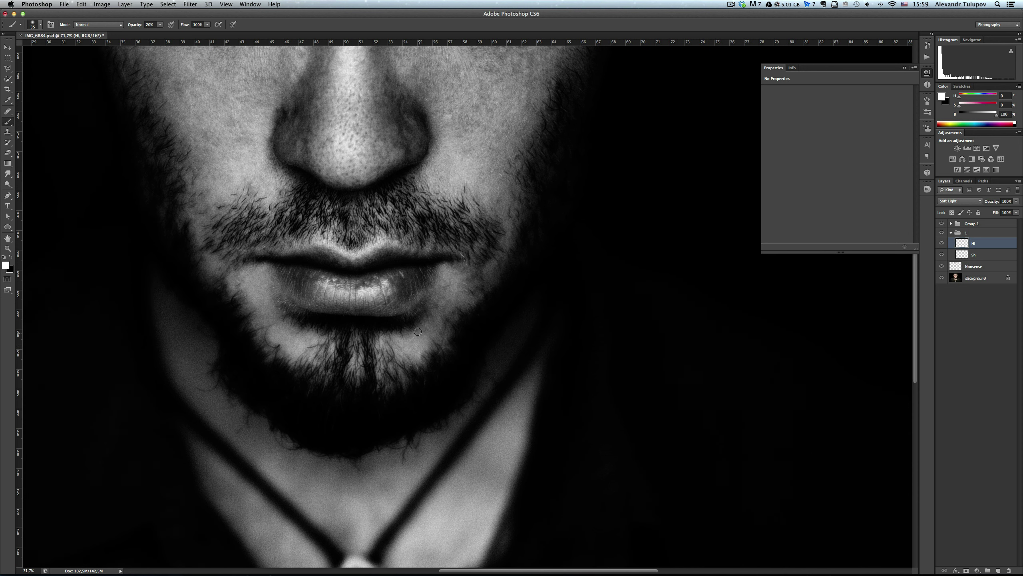
key(bracketleft)
key(bracketleft)
key(bracketleft)
drag(439, 286, 443, 298)
scroll(436, 297, up, 1)
key(bracketright)
key(bracketright)
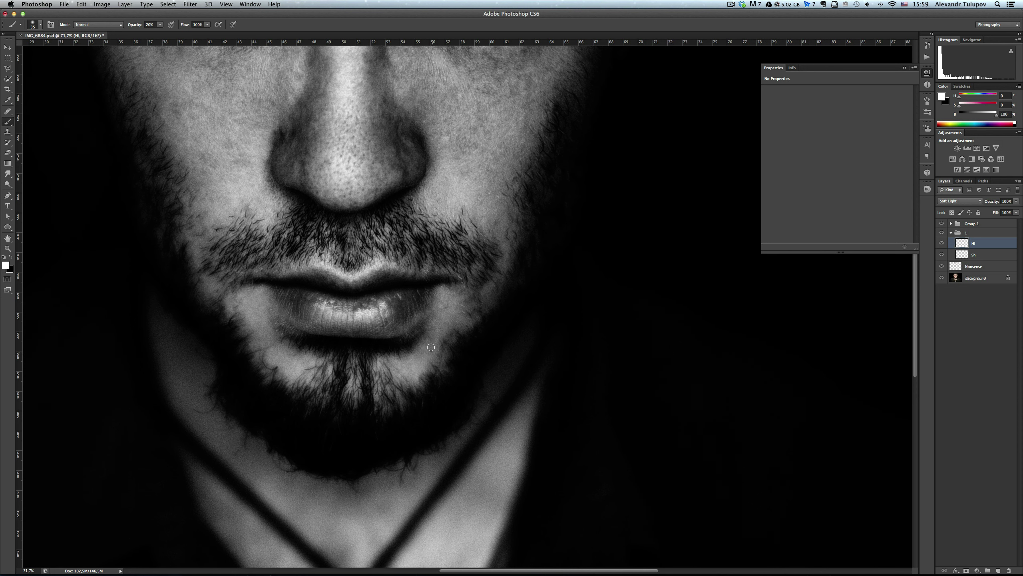
key(bracketleft)
scroll(451, 289, up, 2)
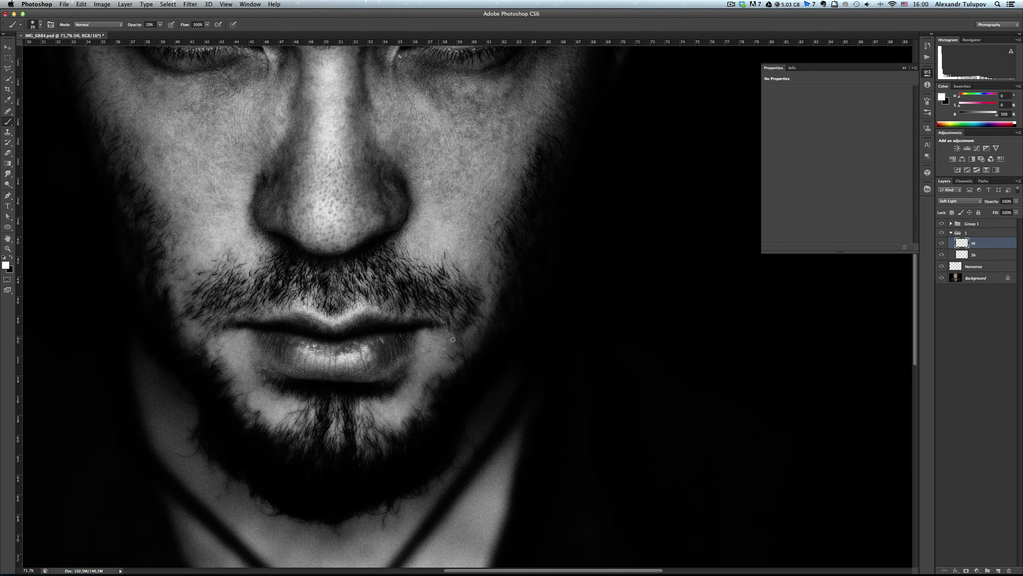
key(bracketright)
scroll(473, 334, up, 2)
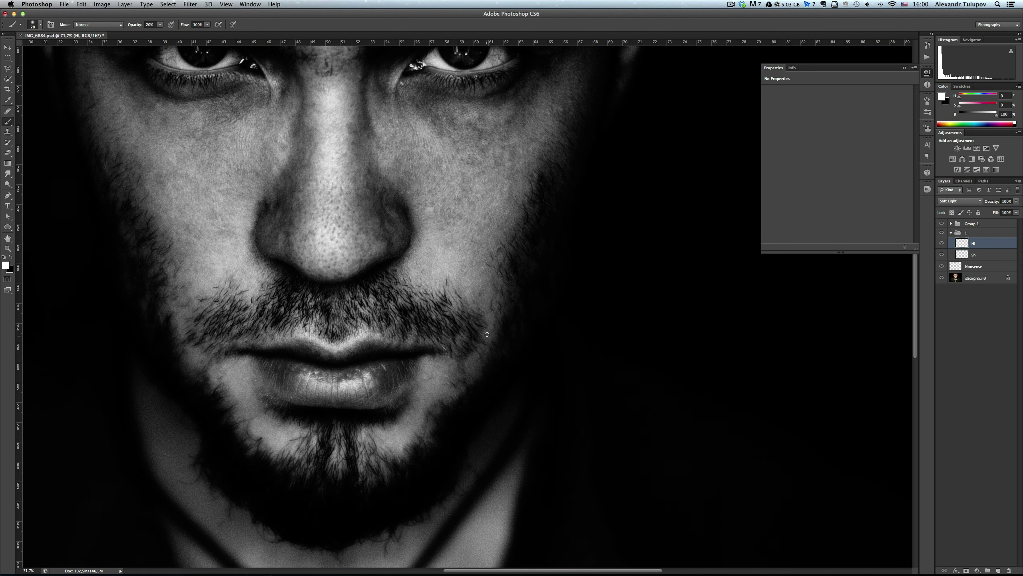
scroll(470, 328, up, 1)
scroll(496, 329, up, 2)
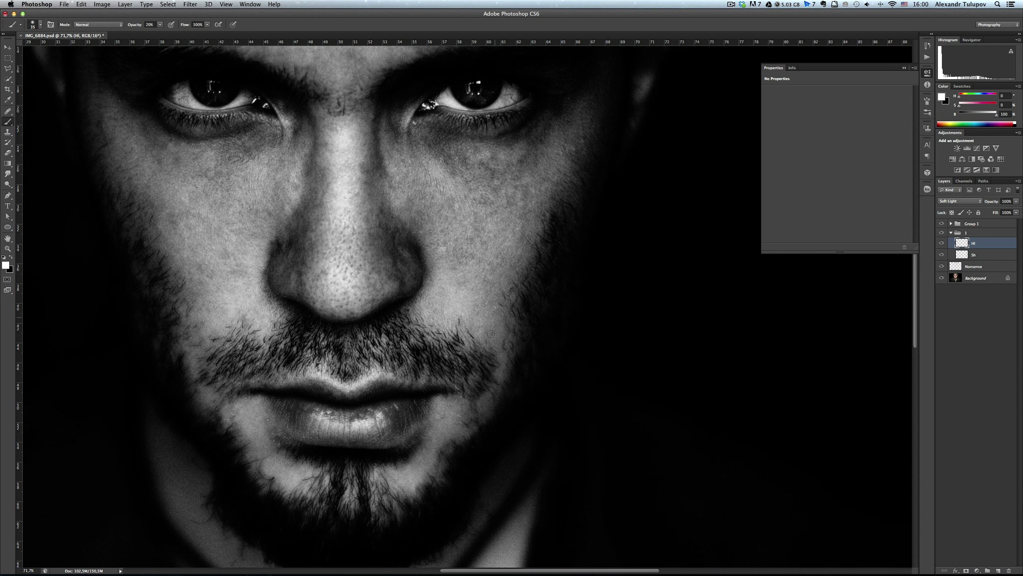
key(bracketright)
scroll(514, 302, up, 2)
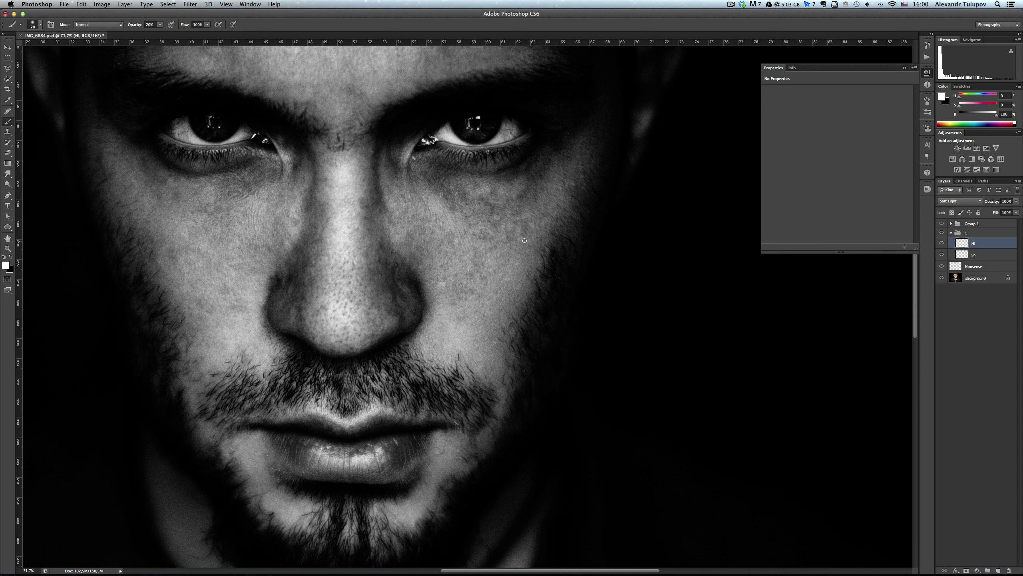
key(bracketright)
scroll(518, 250, up, 2)
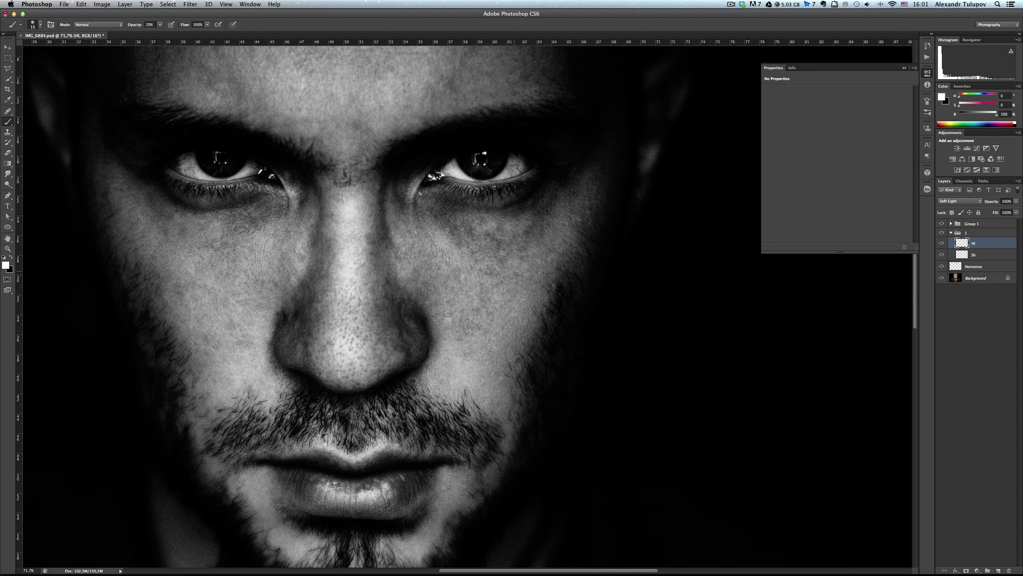
scroll(515, 313, left, 1)
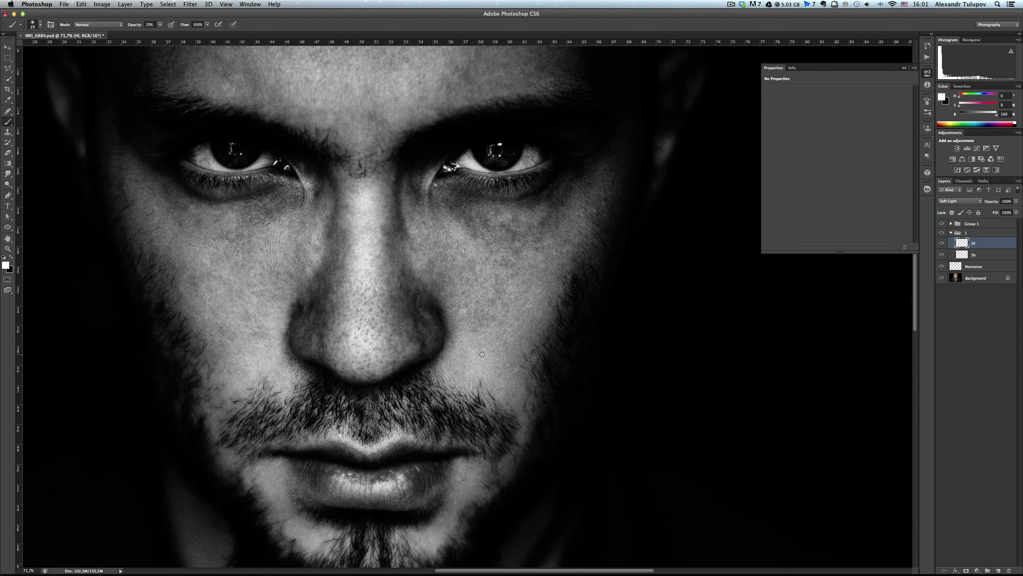
scroll(477, 352, up, 1)
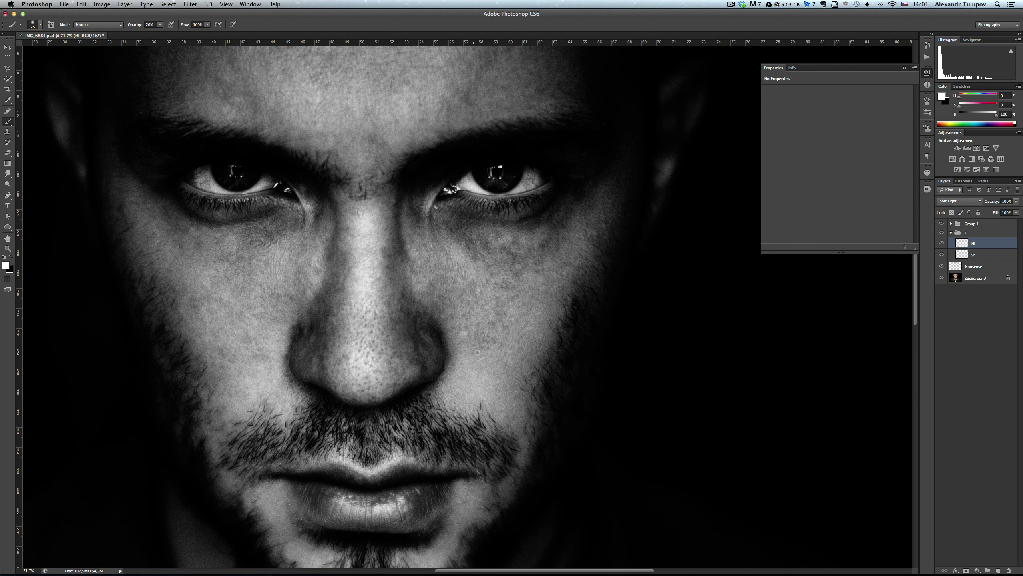
key(bracketleft)
scroll(491, 331, left, 1)
key(bracketright)
key(bracketright)
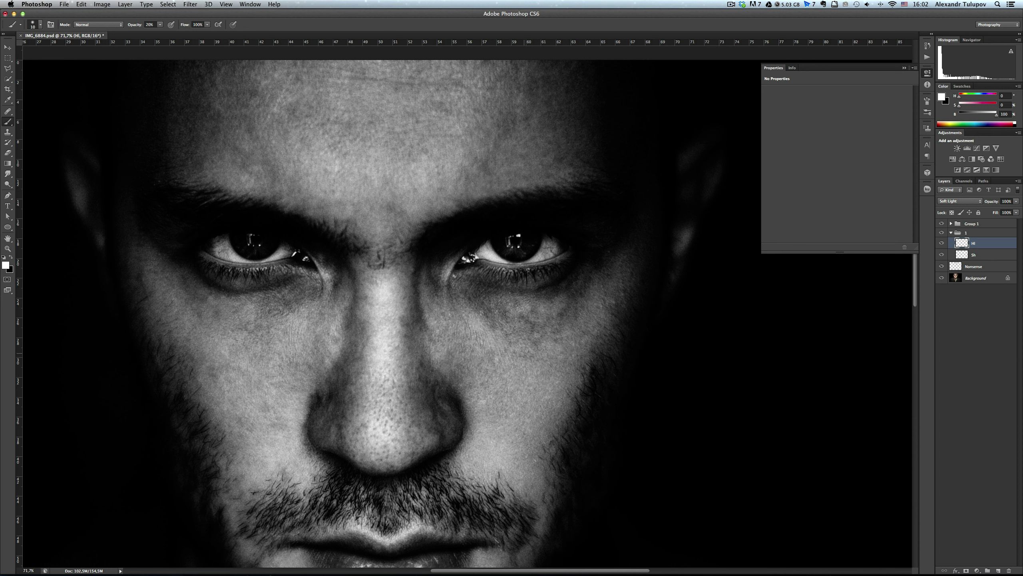
key(bracketright)
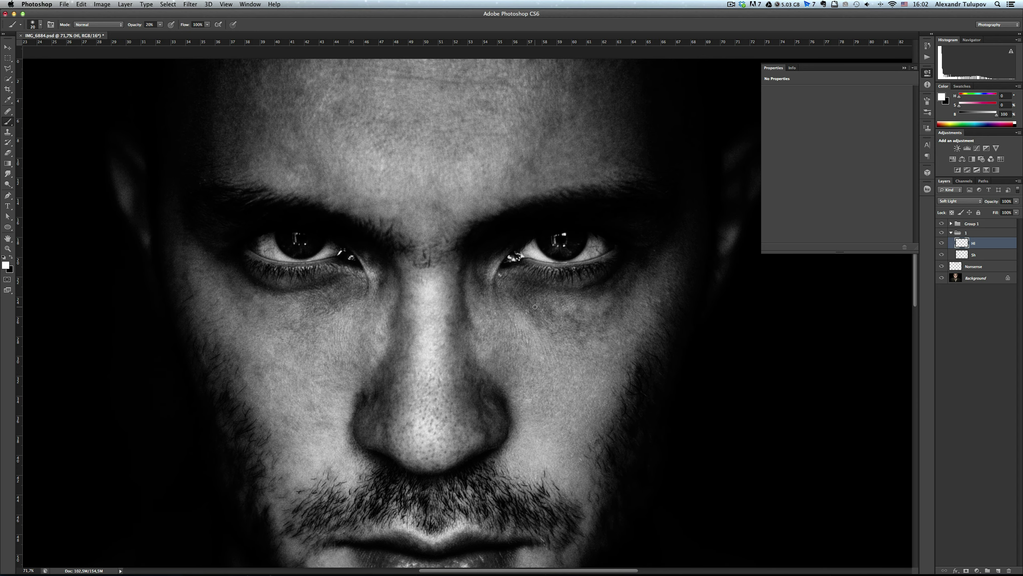
key(bracketleft)
key(bracketleft)
key(bracketleft)
key(bracketright)
key(bracketleft)
key(bracketleft)
key(bracketright)
key(bracketright)
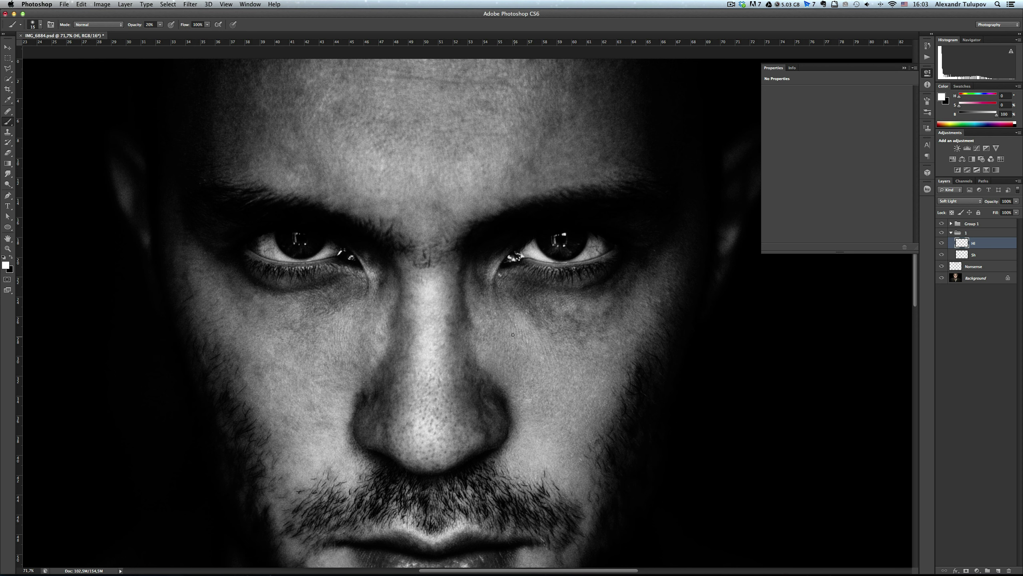
scroll(520, 372, right, 2)
scroll(520, 372, up, 1)
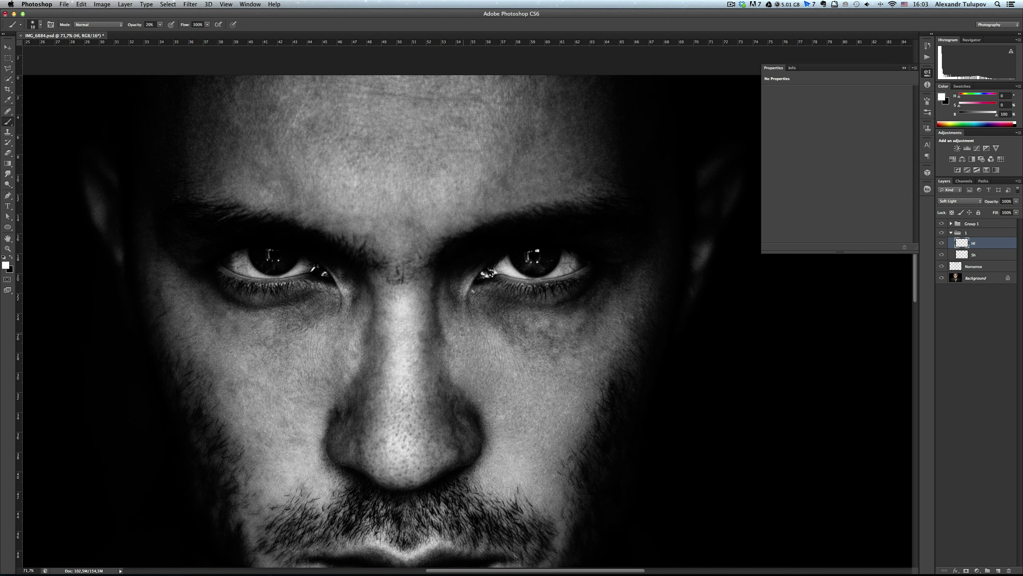
key(bracketleft)
scroll(462, 381, up, 2)
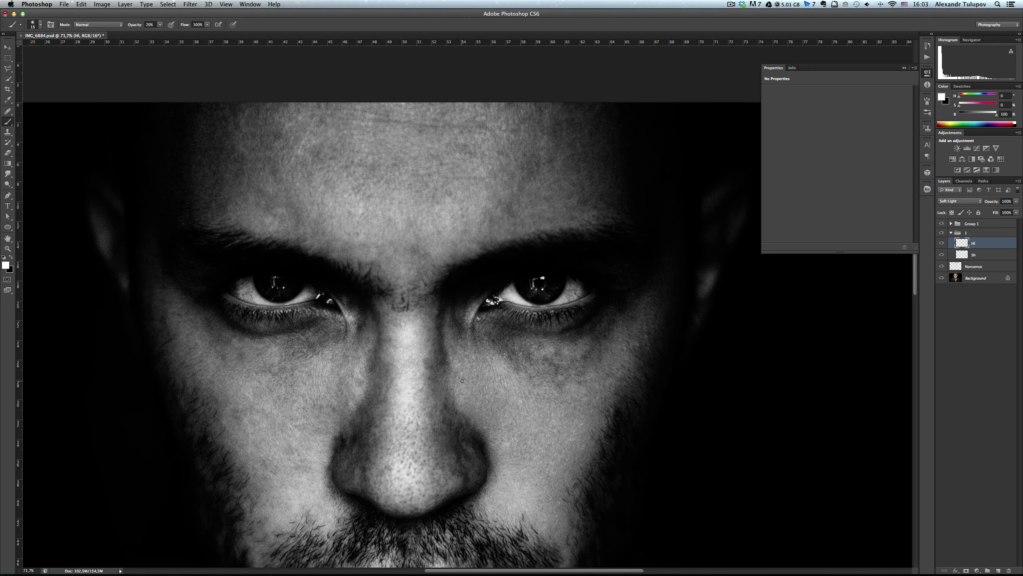
drag(530, 357, 520, 357)
mouse_move(517, 352)
mouse_down()
mouse_move(531, 374)
mouse_move(522, 354)
mouse_up()
key(bracketleft)
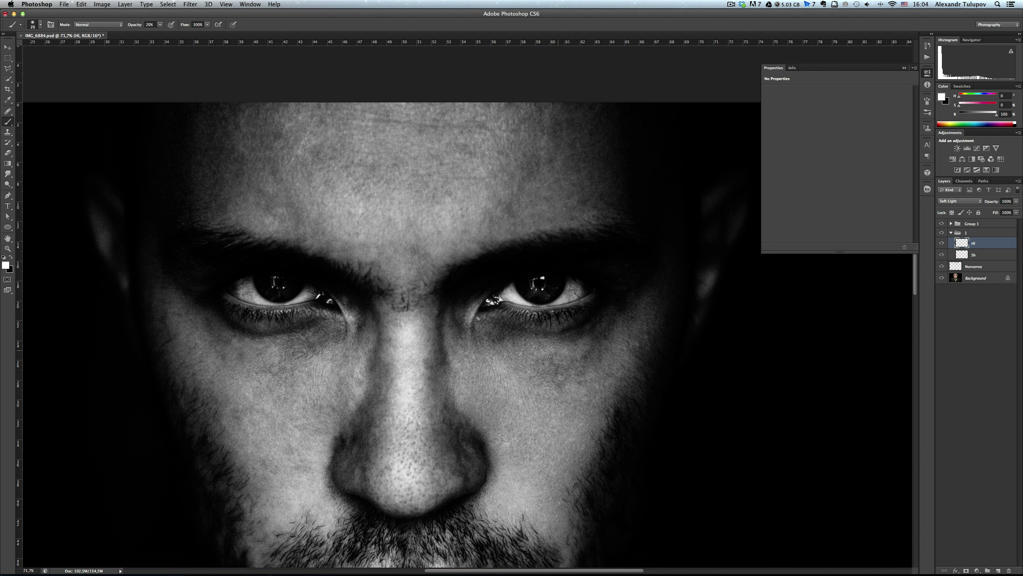
key(bracketright)
drag(541, 360, 556, 274)
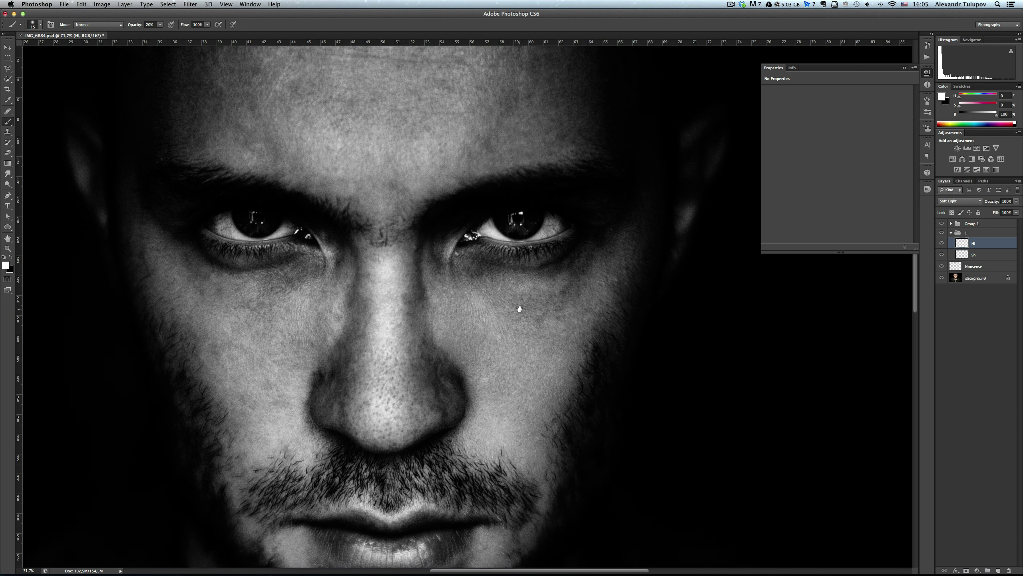
key(bracketleft)
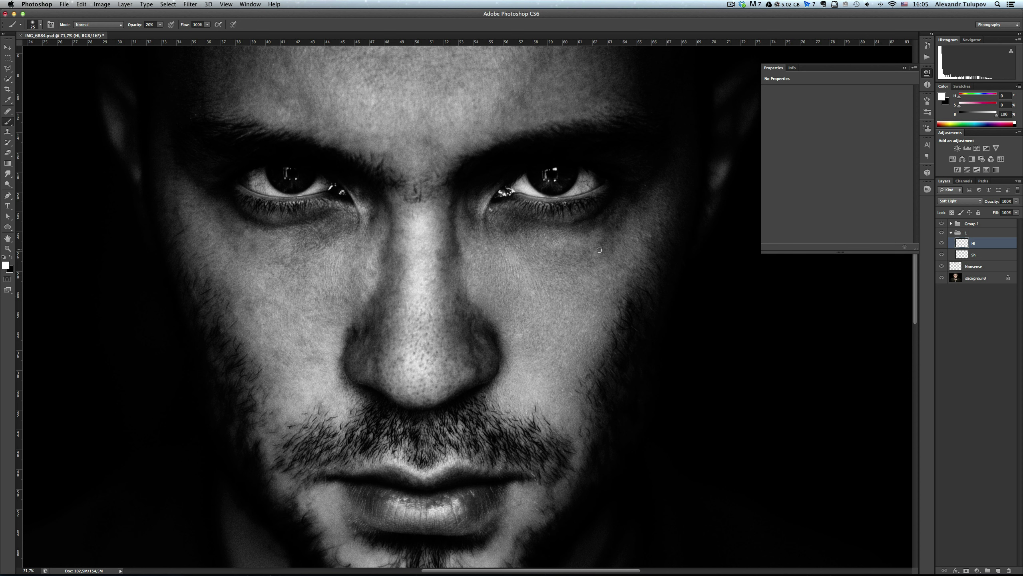
key(bracketright)
key(bracketright)
key(bracketright)
key(bracketright)
key(bracketright)
mouse_move(610, 212)
mouse_down()
mouse_move(566, 296)
mouse_move(632, 293)
mouse_up()
key(bracketleft)
key(bracketleft)
key(bracketleft)
key(bracketleft)
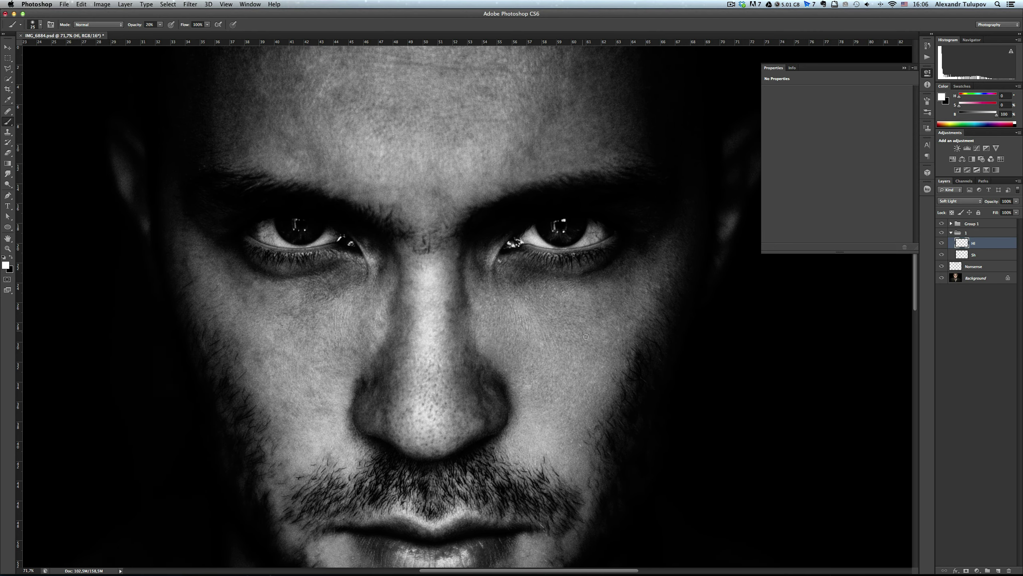
scroll(586, 337, up, 2)
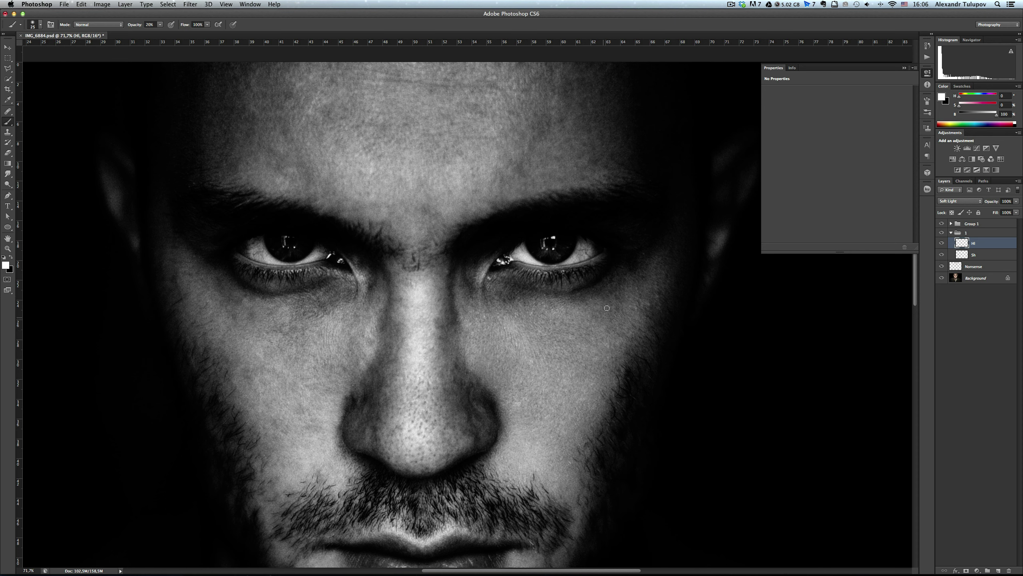
key(bracketright)
key(bracketright)
key(bracketright)
scroll(584, 323, left, 2)
scroll(584, 323, down, 1)
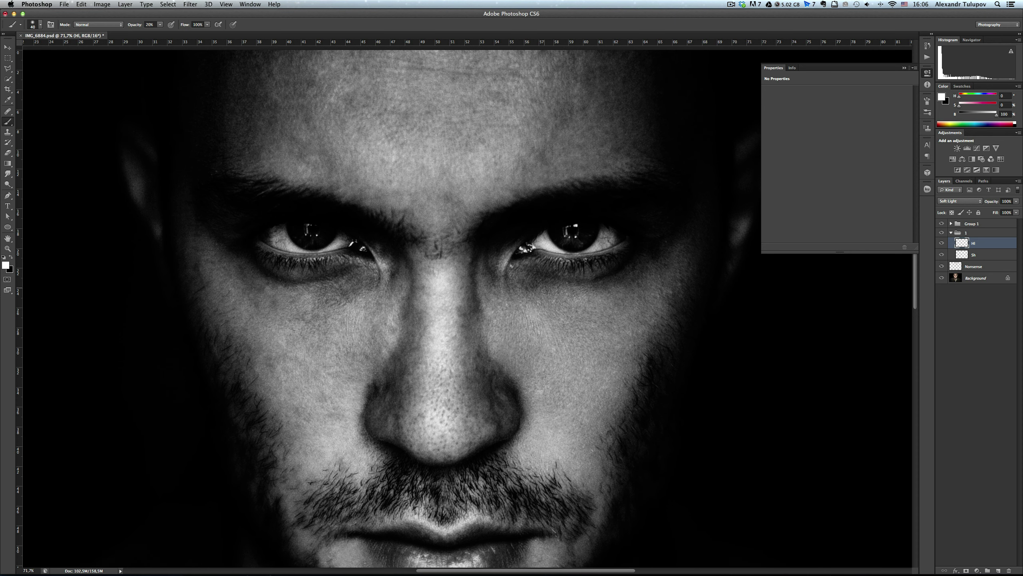
key(bracketleft)
key(bracketleft)
scroll(560, 297, right, 3)
scroll(560, 297, up, 1)
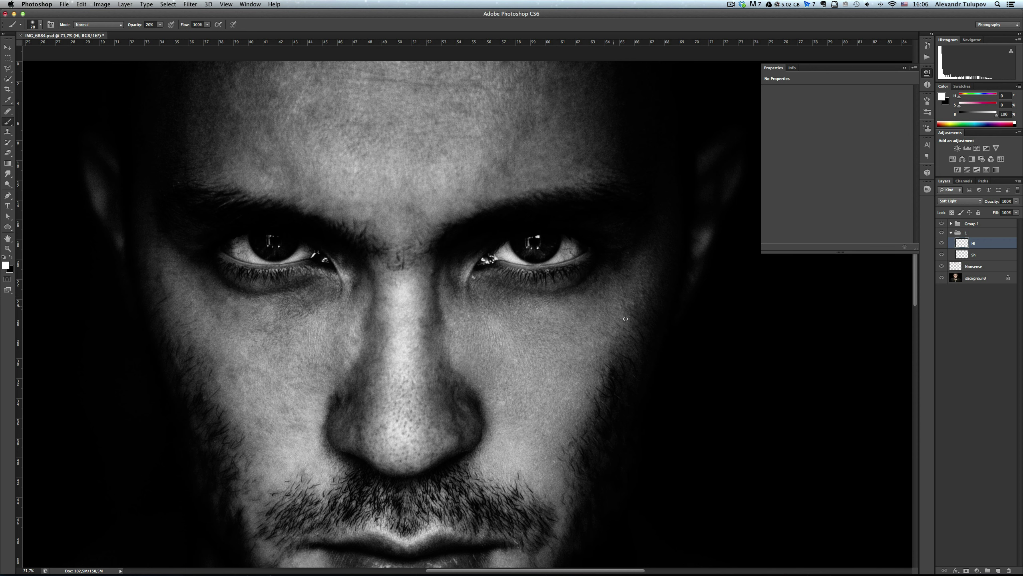
scroll(626, 319, down, 10)
scroll(626, 318, left, 4)
key(bracketright)
key(bracketright)
key(bracketright)
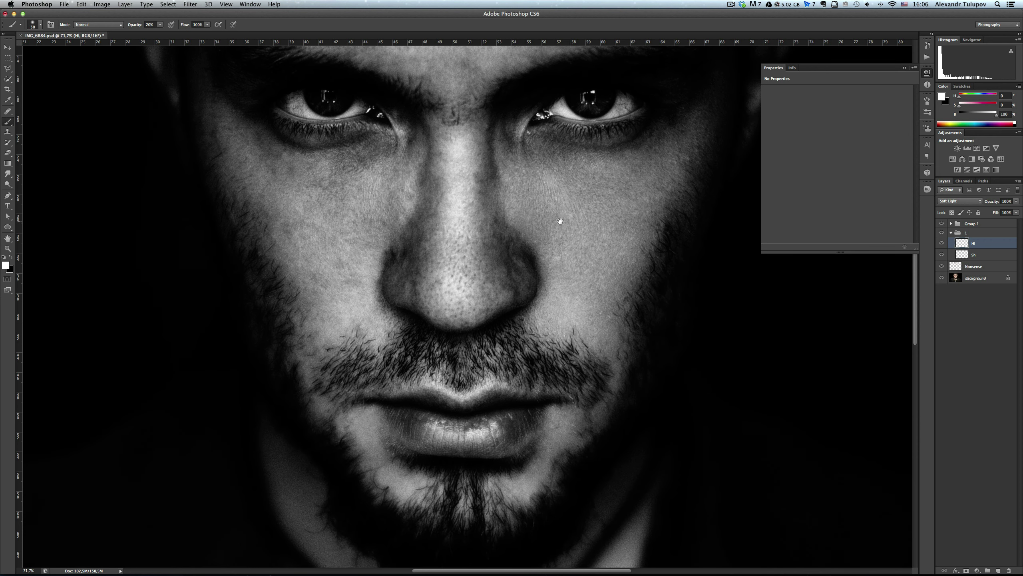
Paint a faint white dodge stroke on the cheek beside the nose.
scroll(560, 221, up, 2)
key(bracketleft)
key(bracketleft)
key(bracketleft)
scroll(647, 348, left, 10)
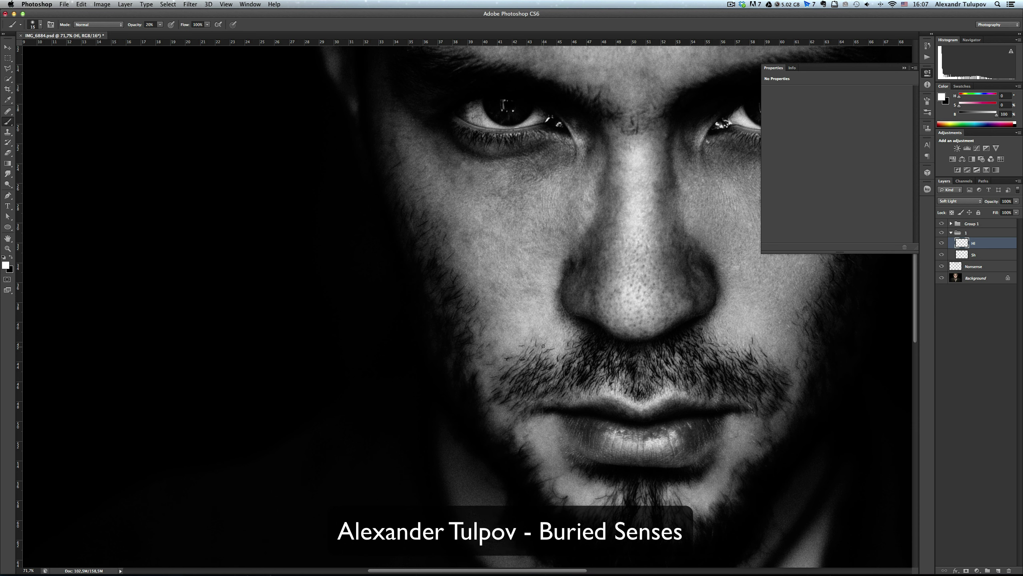
scroll(543, 346, left, 2)
key(bracketright)
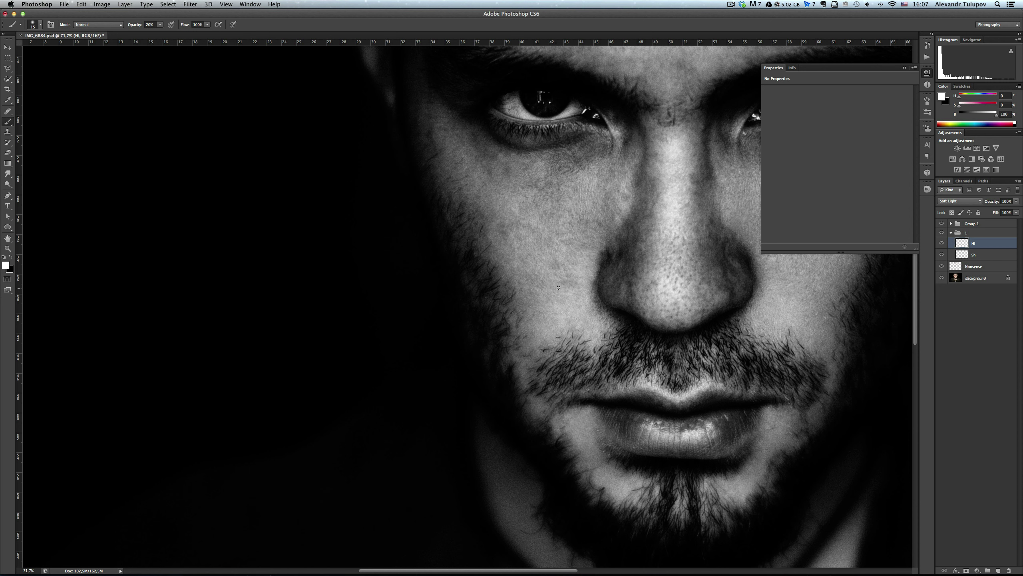
key(bracketright)
key(bracketright)
scroll(605, 274, up, 2)
key(bracketleft)
key(bracketleft)
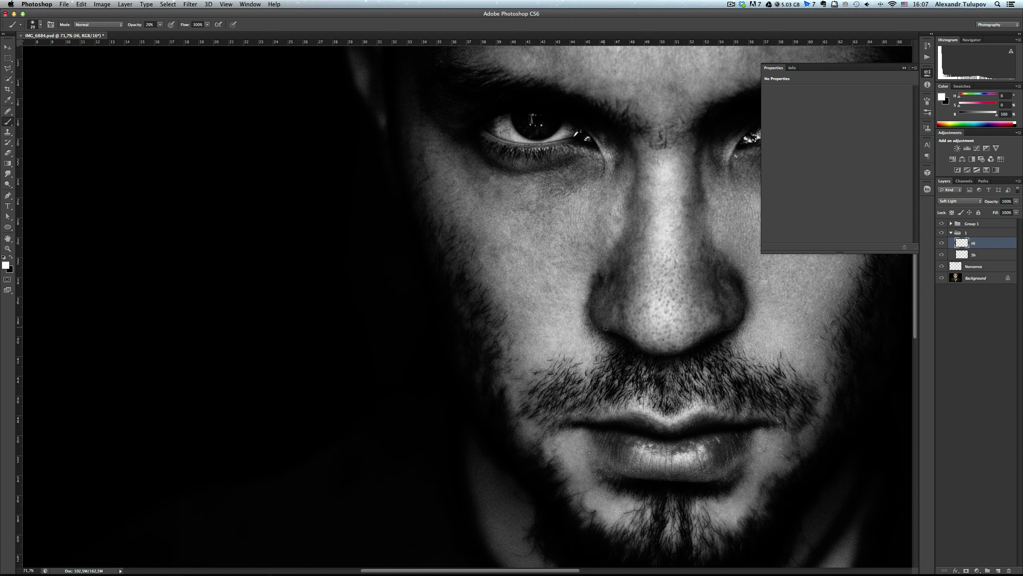
scroll(598, 363, up, 3)
key(bracketright)
key(bracketright)
key(bracketright)
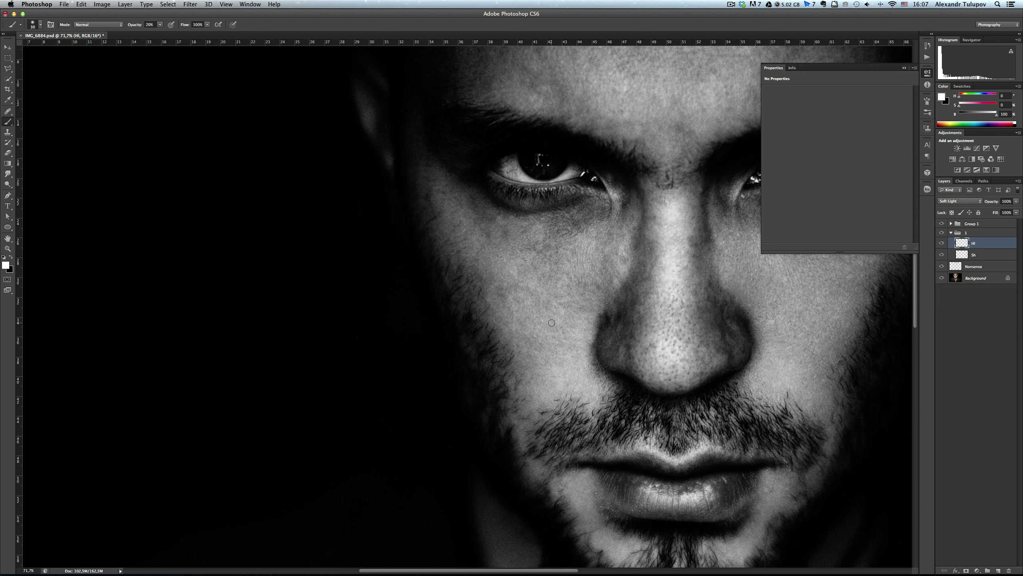
key(bracketleft)
key(bracketleft)
key(bracketleft)
key(bracketleft)
key(bracketright)
key(bracketright)
key(bracketright)
key(bracketleft)
key(bracketleft)
key(bracketleft)
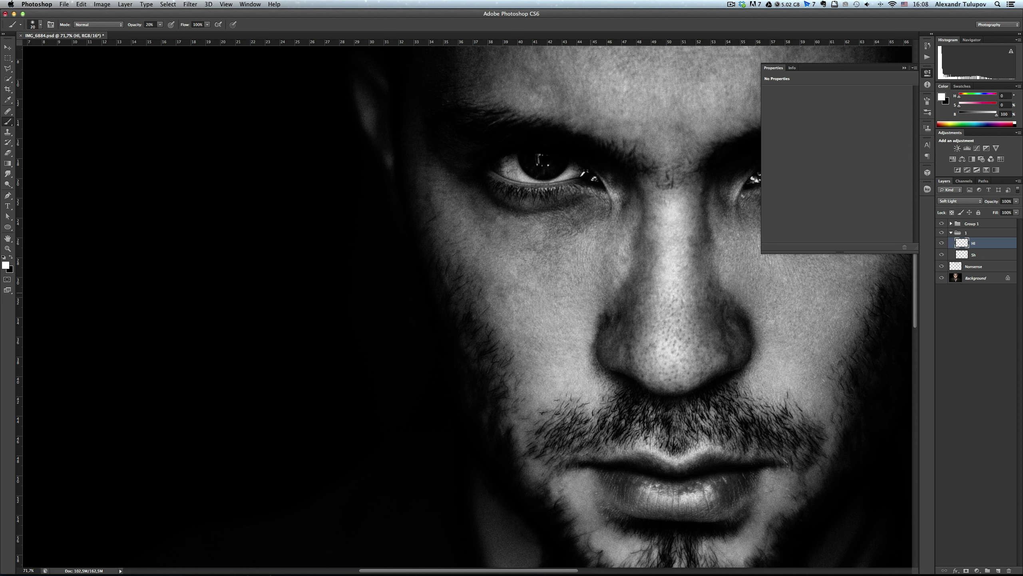
scroll(612, 268, right, 2)
scroll(612, 268, up, 1)
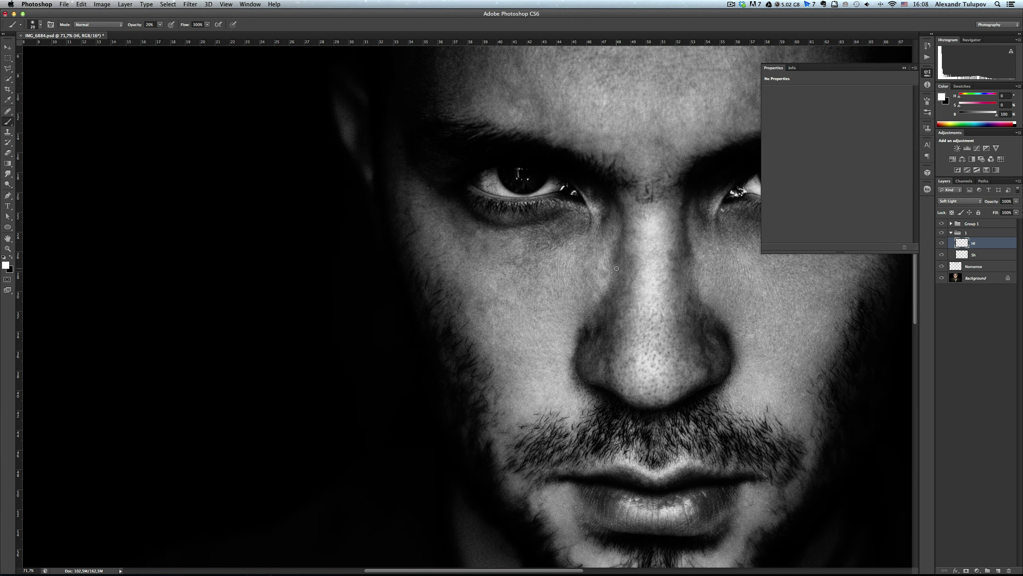
scroll(619, 284, right, 2)
scroll(619, 285, up, 1)
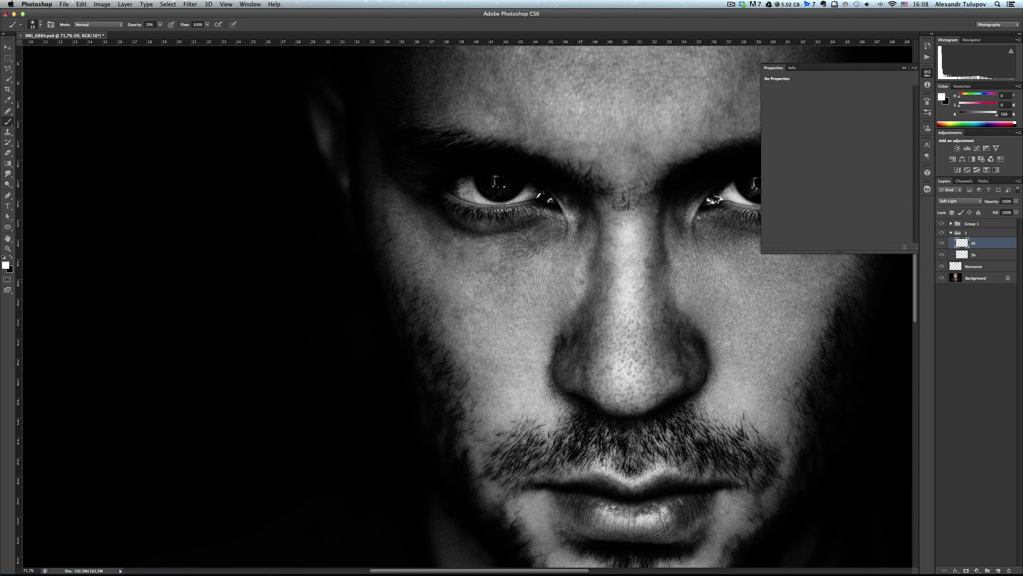
key(bracketright)
key(bracketright)
drag(622, 279, 604, 305)
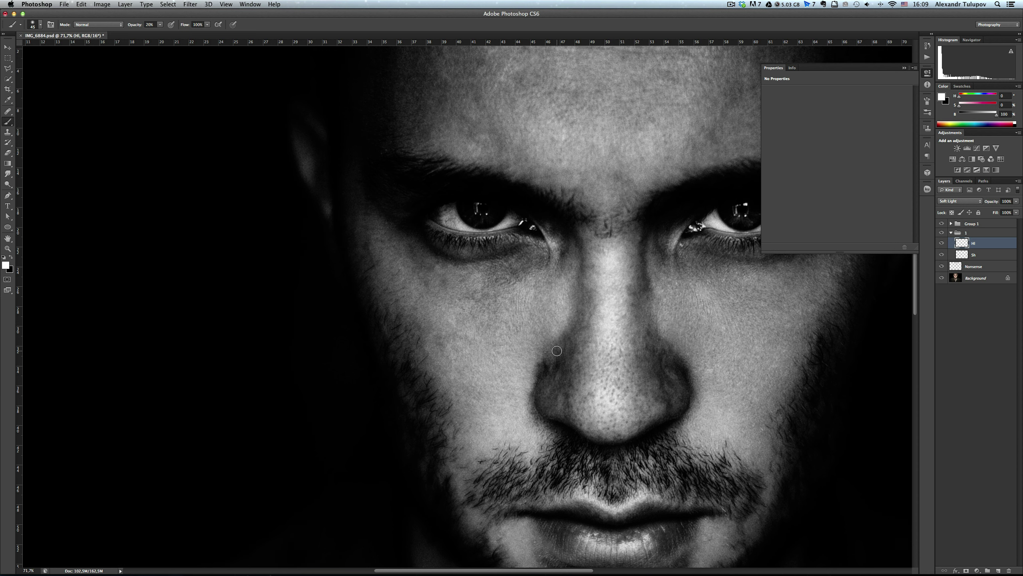
key(bracketleft)
key(bracketright)
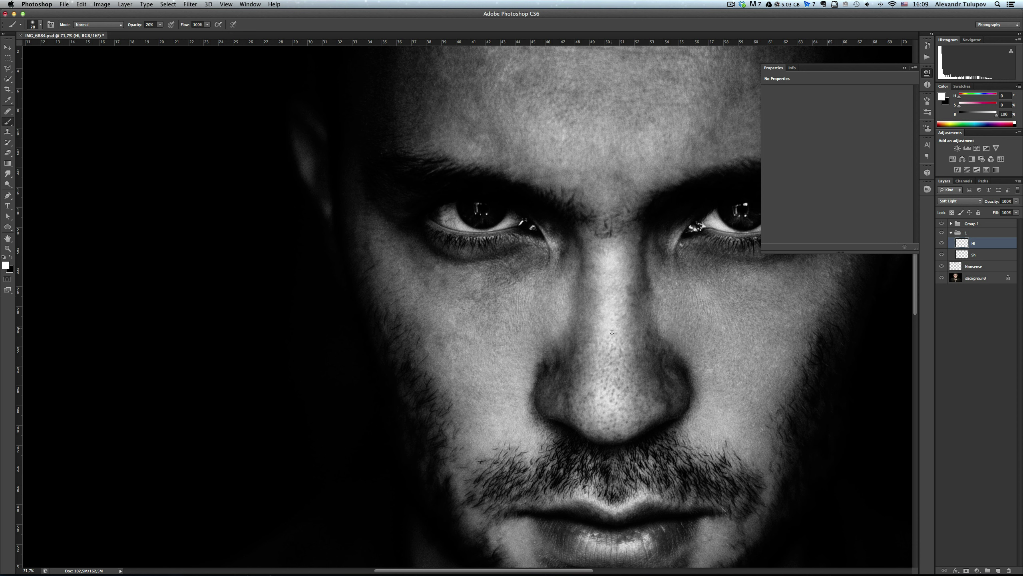
scroll(612, 332, down, 4)
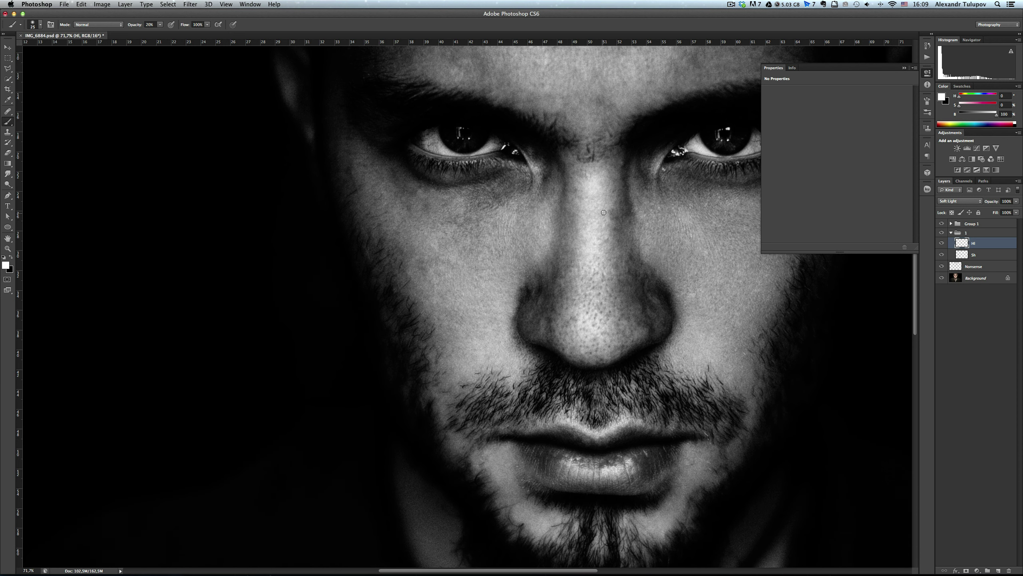
scroll(552, 307, left, 4)
scroll(600, 339, up, 2)
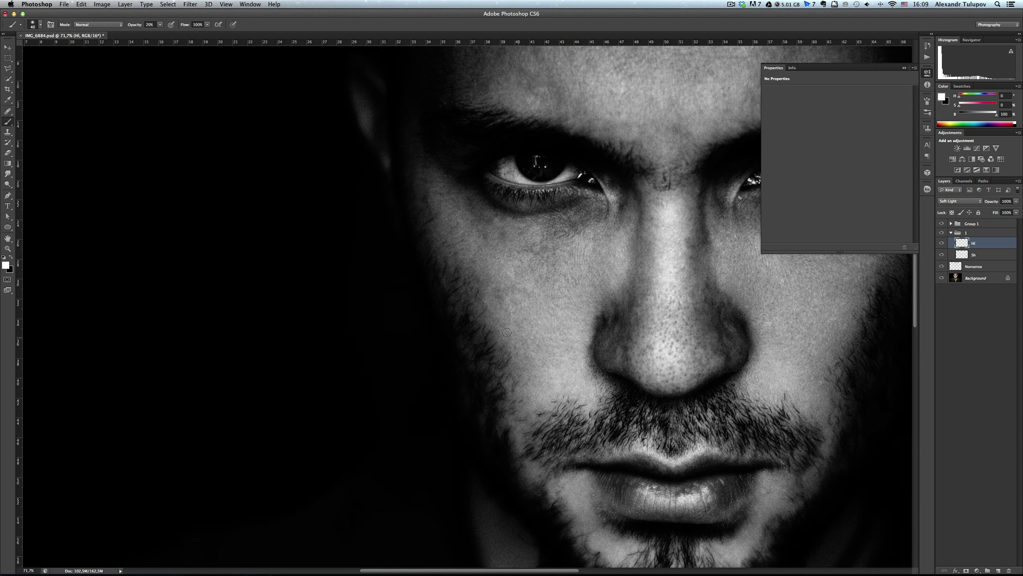
scroll(565, 340, left, 2)
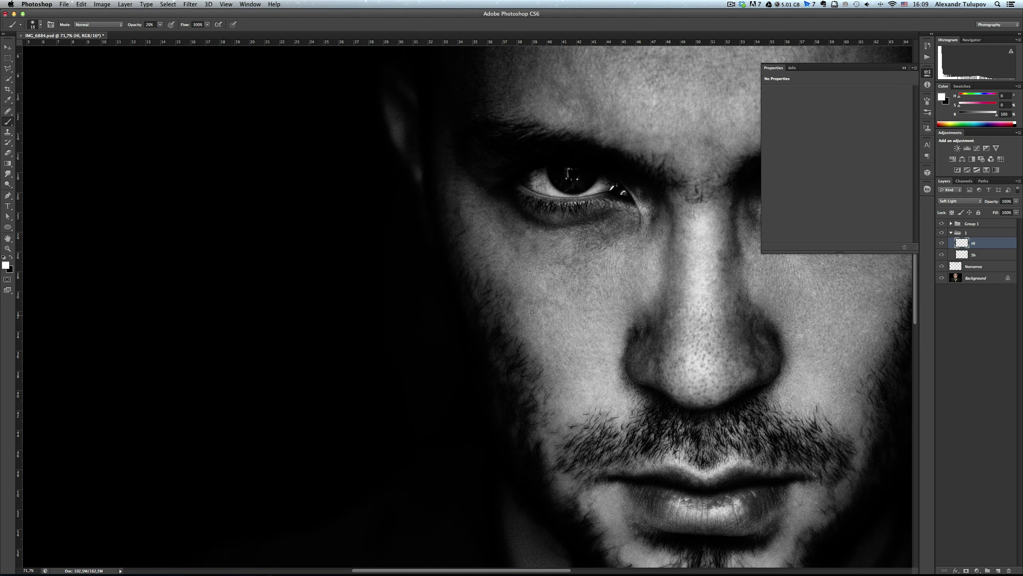
drag(545, 301, 545, 310)
Fine-tune the brush size while moving the view up toward the eye and upper cheek.
scroll(510, 356, up, 2)
scroll(510, 356, right, 1)
key(bracketright)
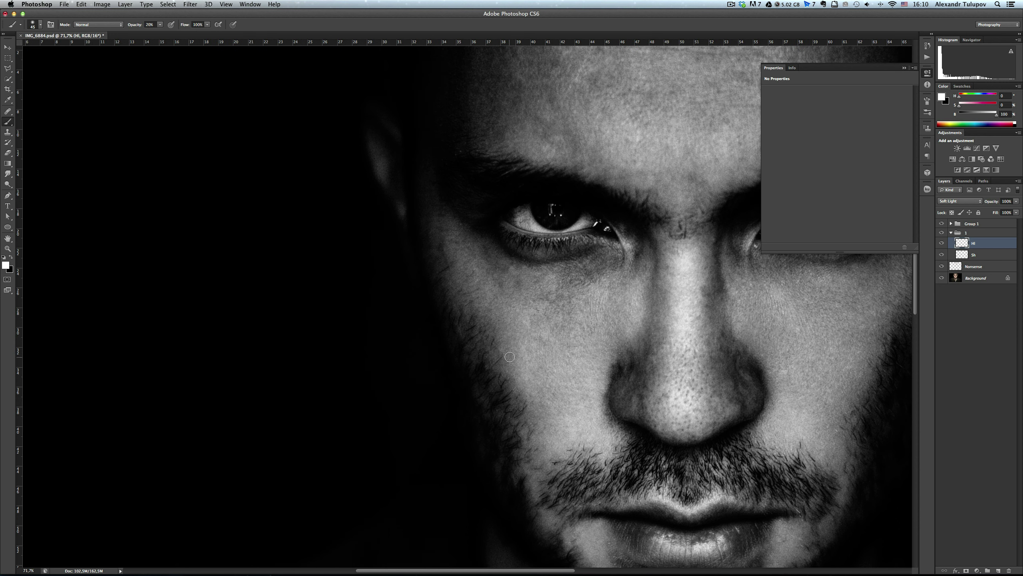
key(bracketleft)
key(bracketleft)
key(bracketleft)
scroll(549, 343, down, 3)
scroll(549, 343, right, 1)
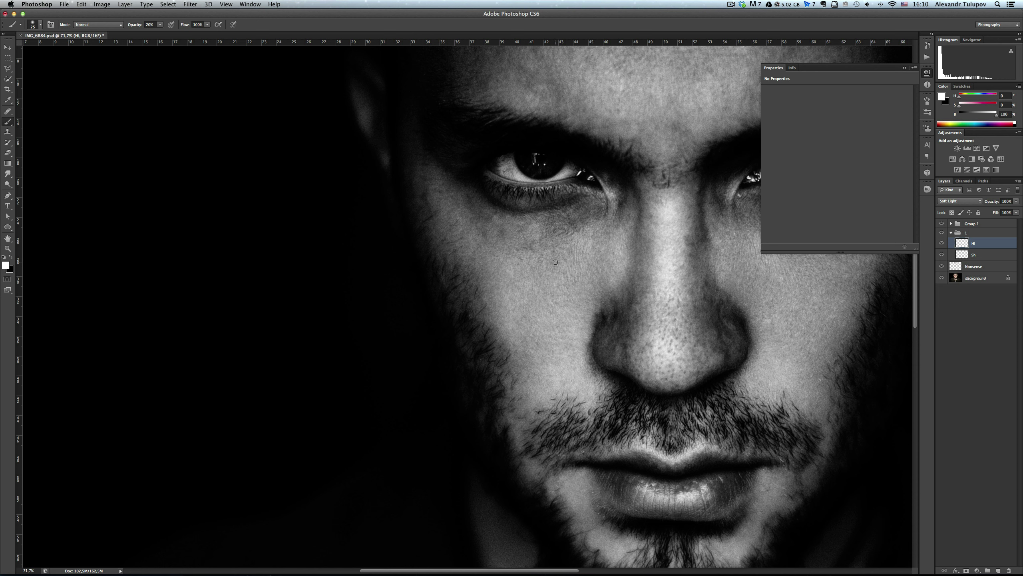
key(bracketleft)
drag(558, 259, 524, 277)
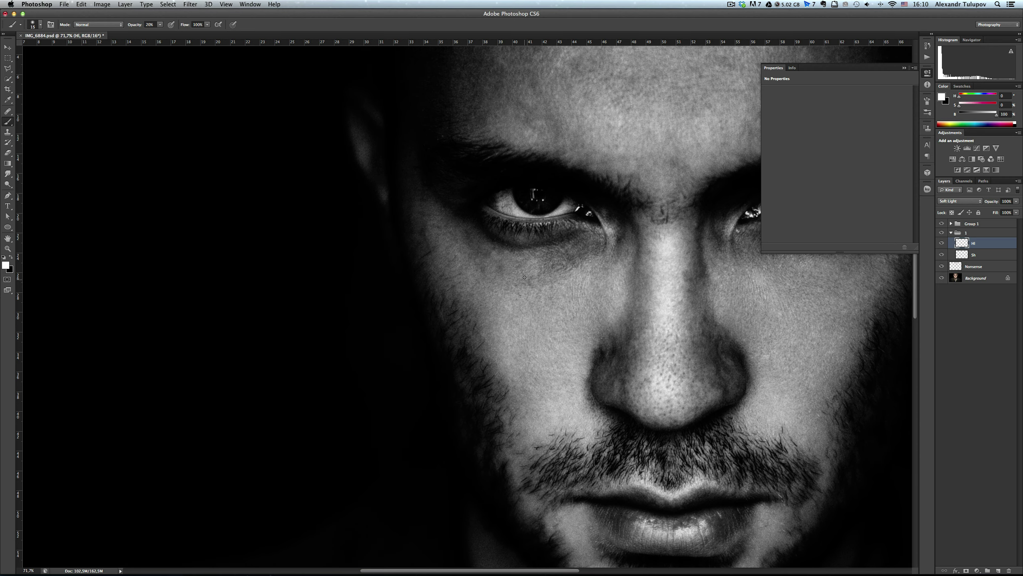
scroll(553, 266, left, 3)
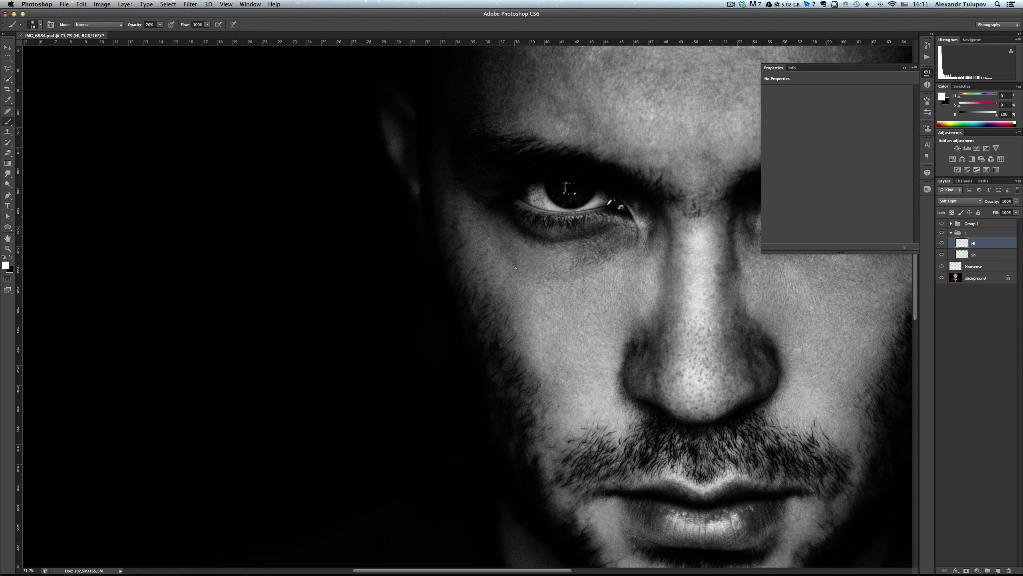
scroll(547, 277, left, 3)
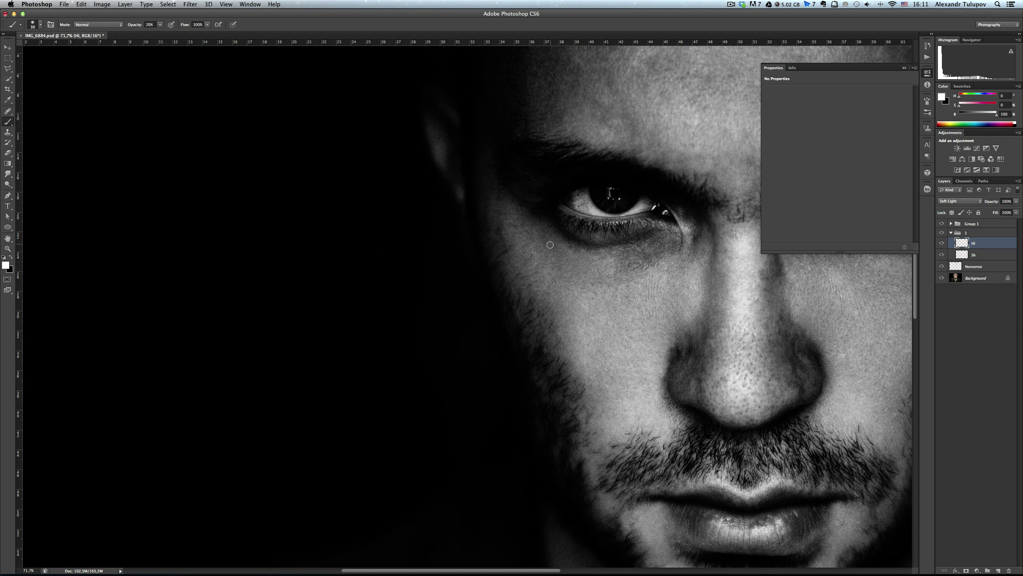
key(bracketleft)
key(bracketleft)
key(bracketleft)
key(bracketleft)
scroll(629, 258, left, 3)
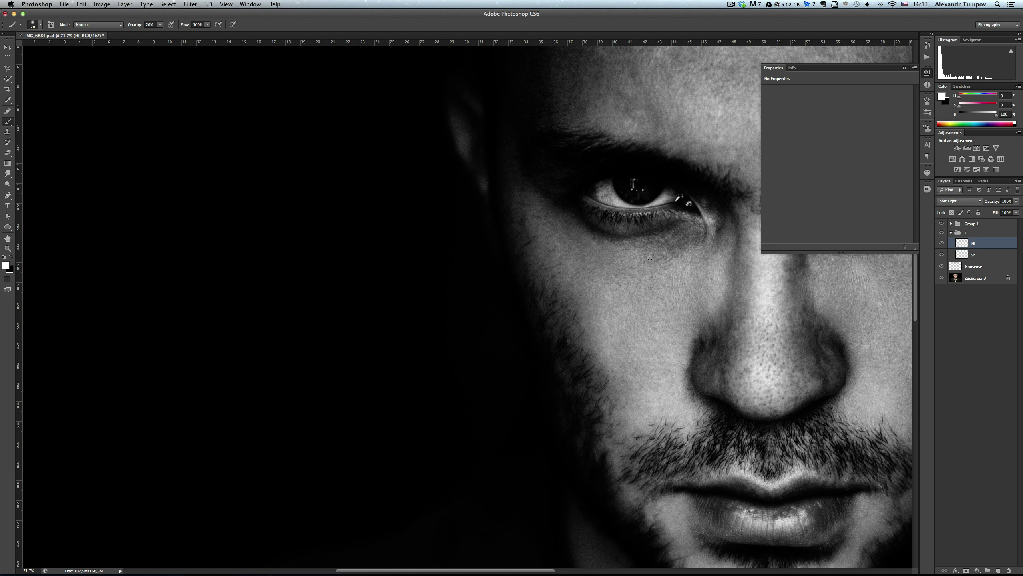
key(bracketright)
key(bracketright)
key(bracketleft)
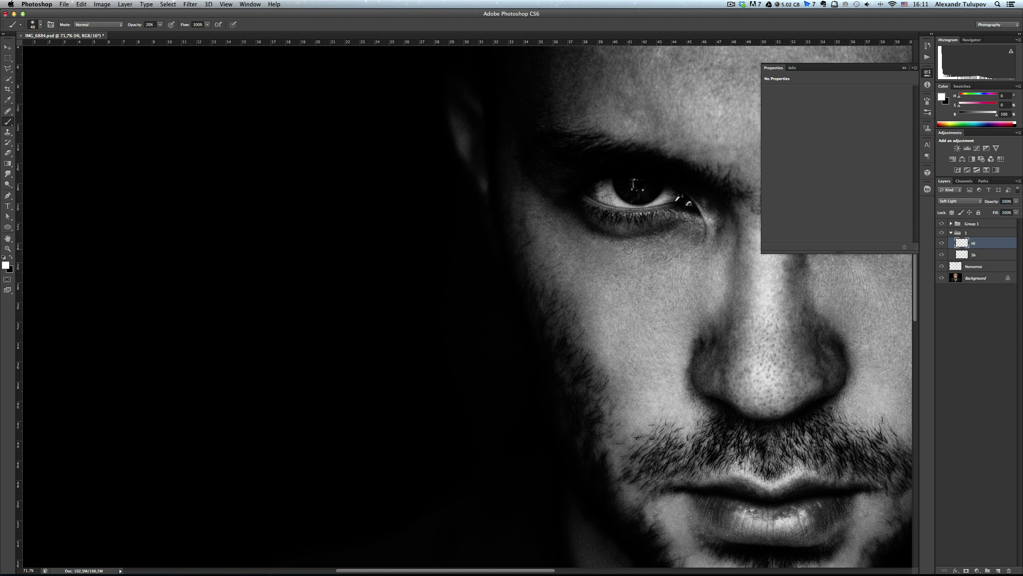
key(bracketright)
Brighten the nostril with a soft white stroke using a size 15 brush.
mouse_move(701, 273)
mouse_down()
mouse_move(589, 323)
mouse_move(586, 282)
mouse_up()
key(bracketright)
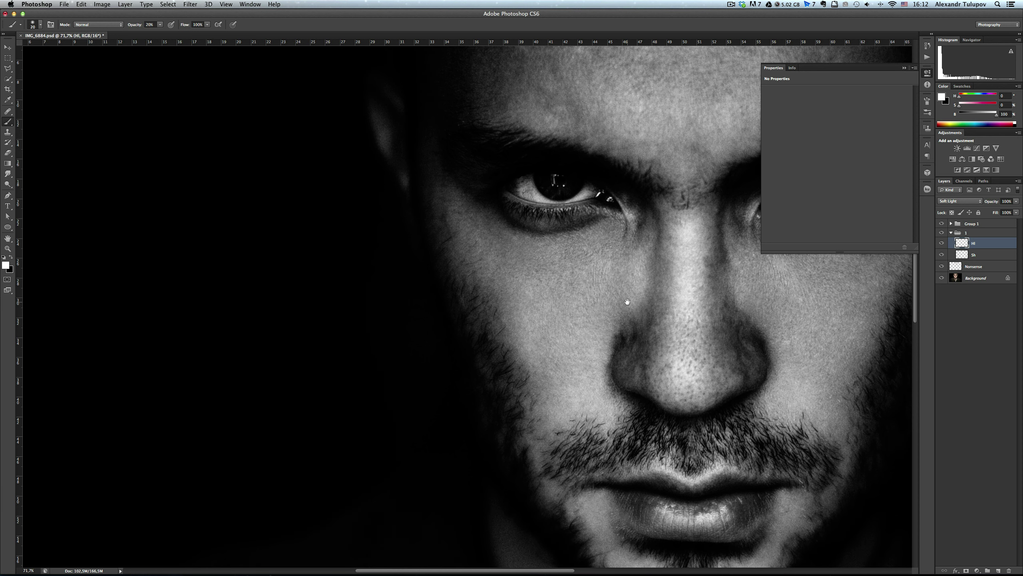
key(bracketright)
key(bracketright)
mouse_move(604, 297)
mouse_down()
mouse_move(575, 274)
mouse_move(591, 291)
mouse_move(569, 220)
mouse_up()
key(bracketleft)
key(bracketleft)
key(bracketright)
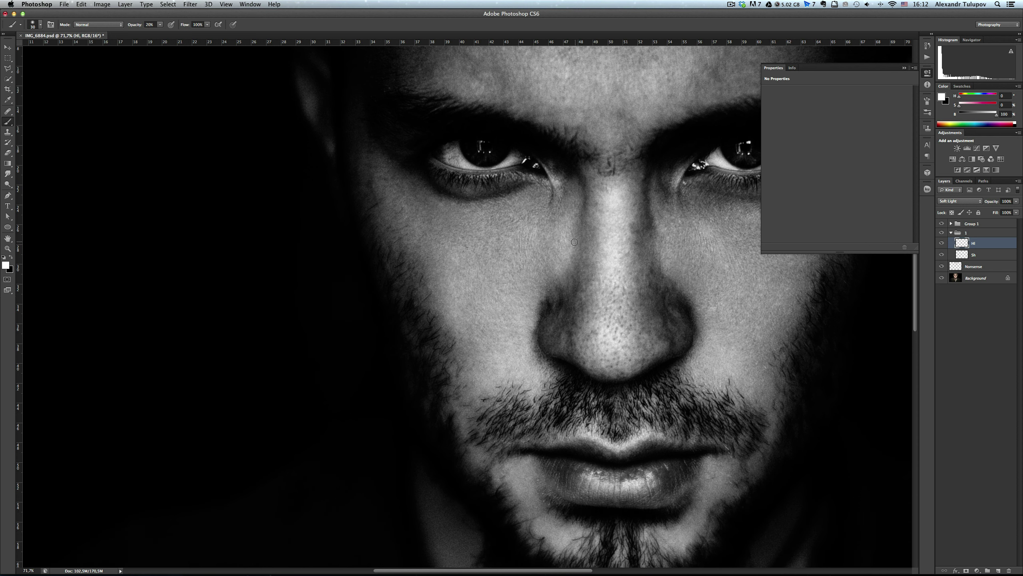
key(bracketright)
key(bracketright)
key(bracketleft)
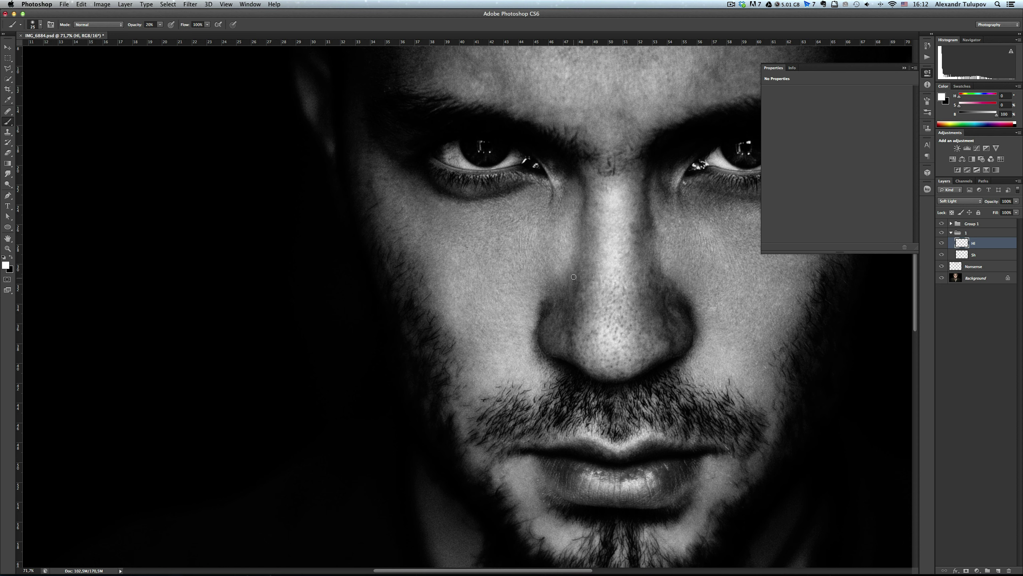
drag(550, 299, 498, 353)
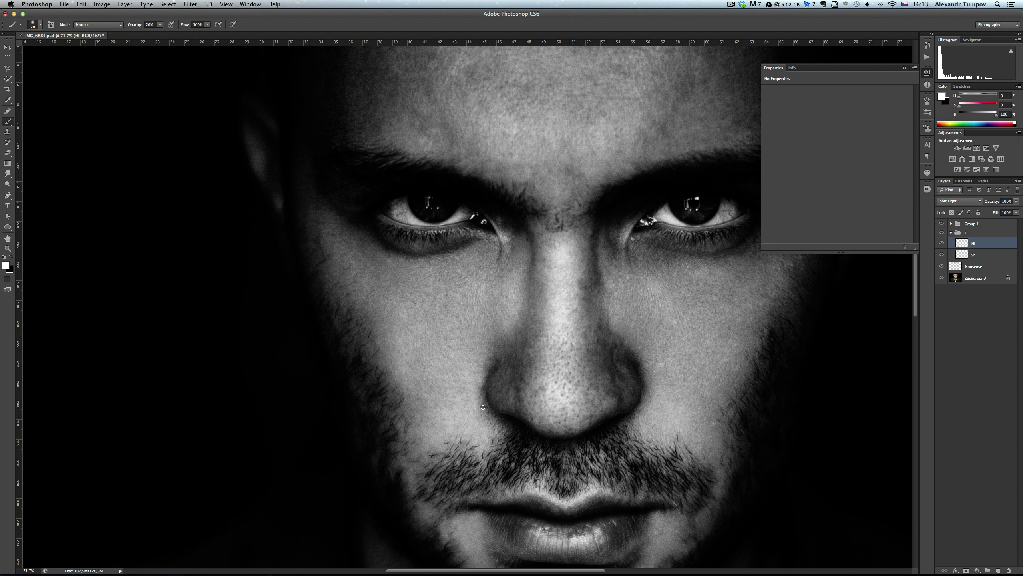
drag(494, 417, 464, 354)
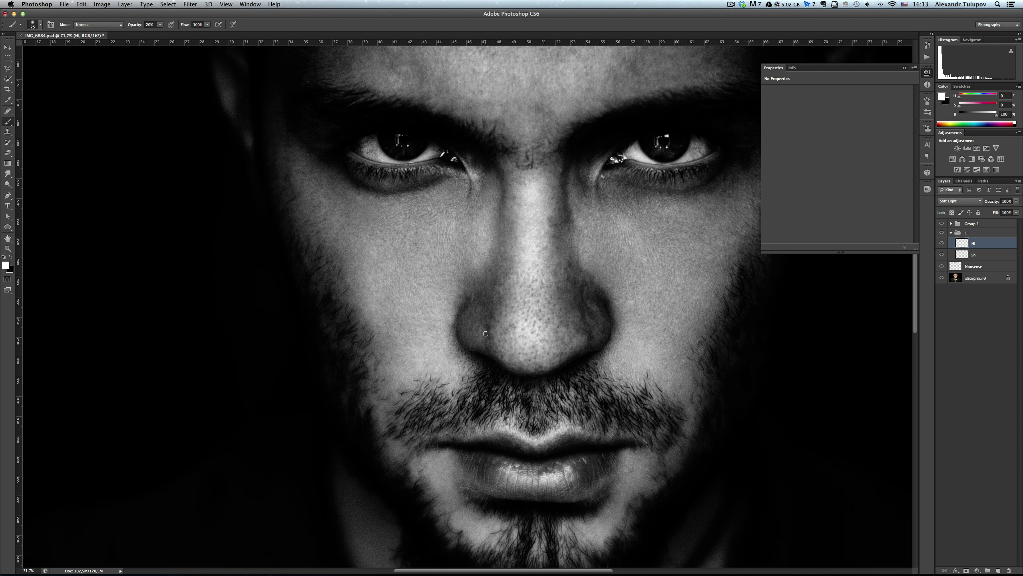
key(bracketleft)
mouse_move(525, 309)
mouse_down()
mouse_move(507, 325)
mouse_move(469, 325)
mouse_up()
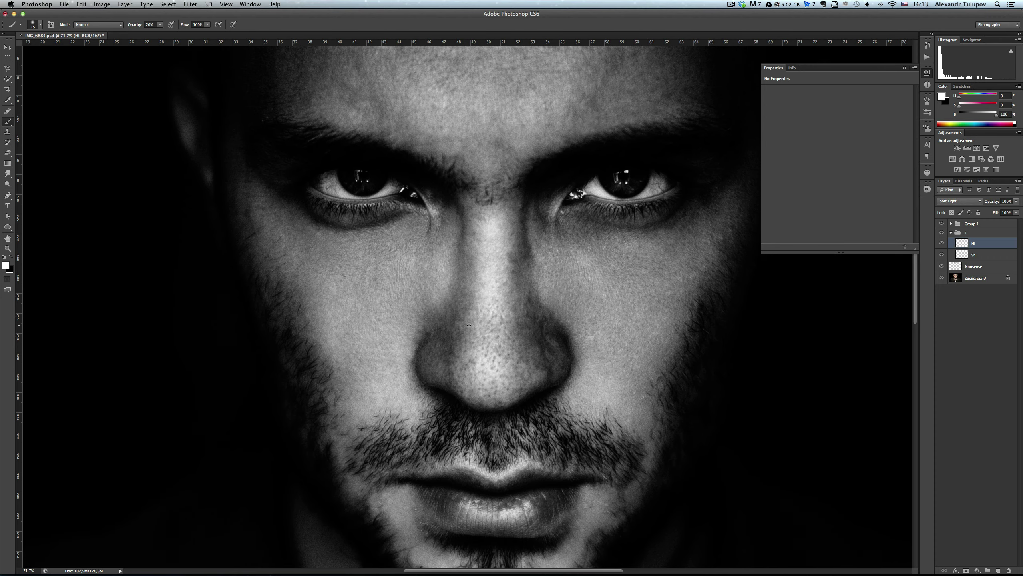
scroll(452, 369, up, 1)
key(bracketright)
key(bracketright)
key(bracketright)
scroll(456, 363, down, 5)
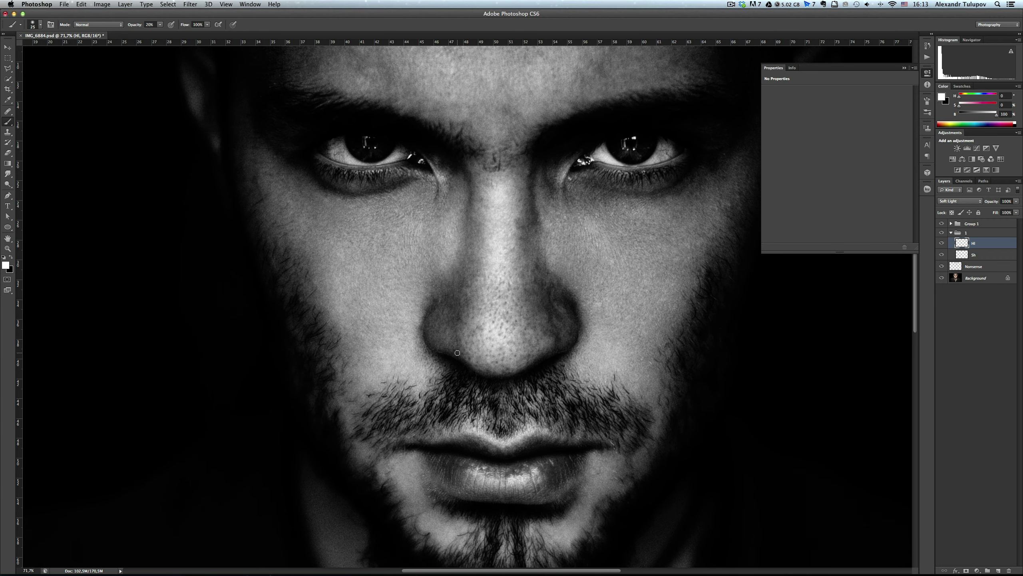
key(bracketright)
key(bracketright)
key(bracketright)
drag(458, 315, 429, 326)
key(bracketleft)
key(bracketleft)
key(bracketleft)
scroll(443, 345, down, 4)
scroll(442, 345, right, 6)
key(bracketright)
key(bracketright)
key(bracketright)
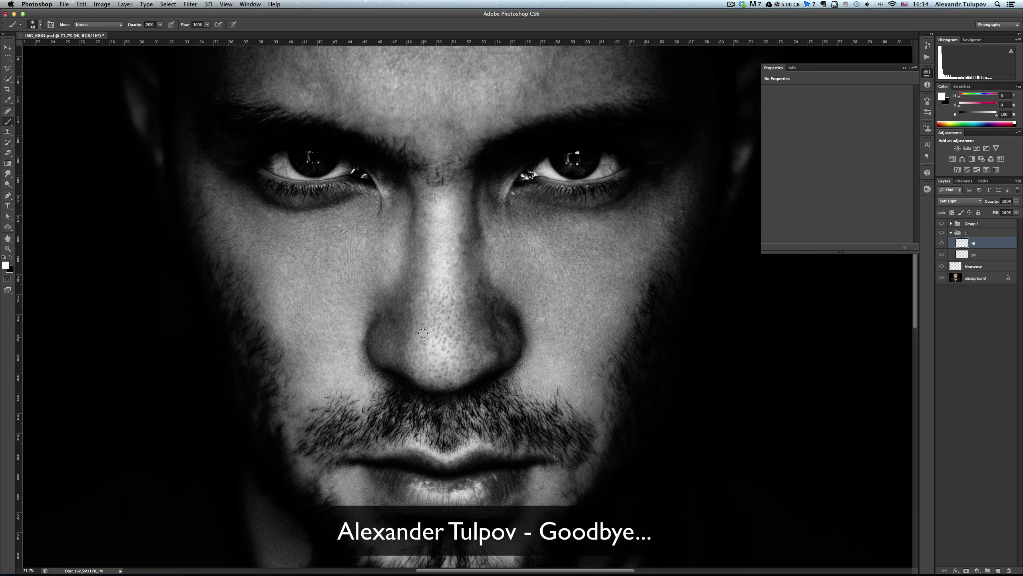
key(bracketleft)
key(bracketleft)
key(bracketleft)
scroll(463, 273, right, 2)
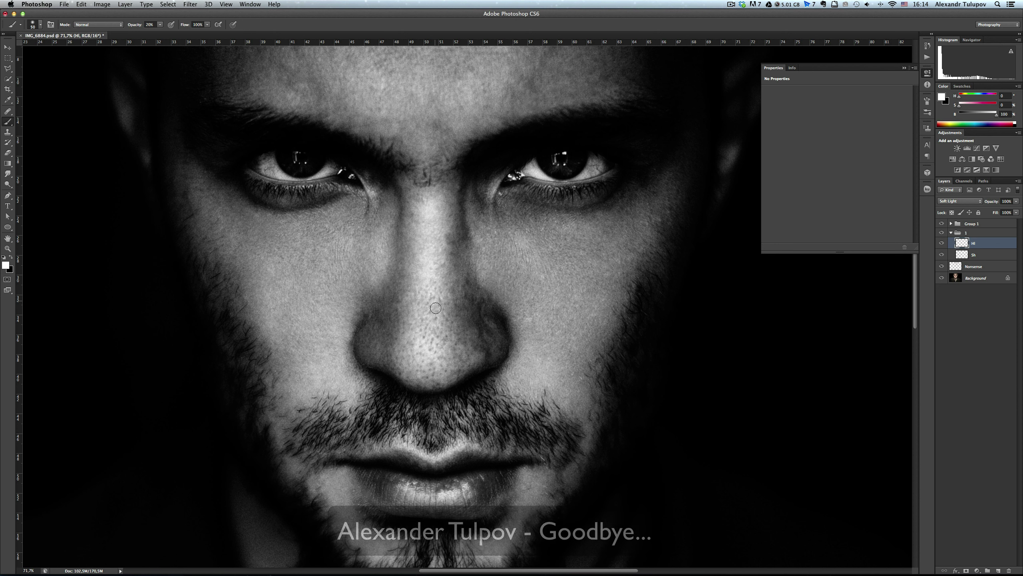
key(bracketleft)
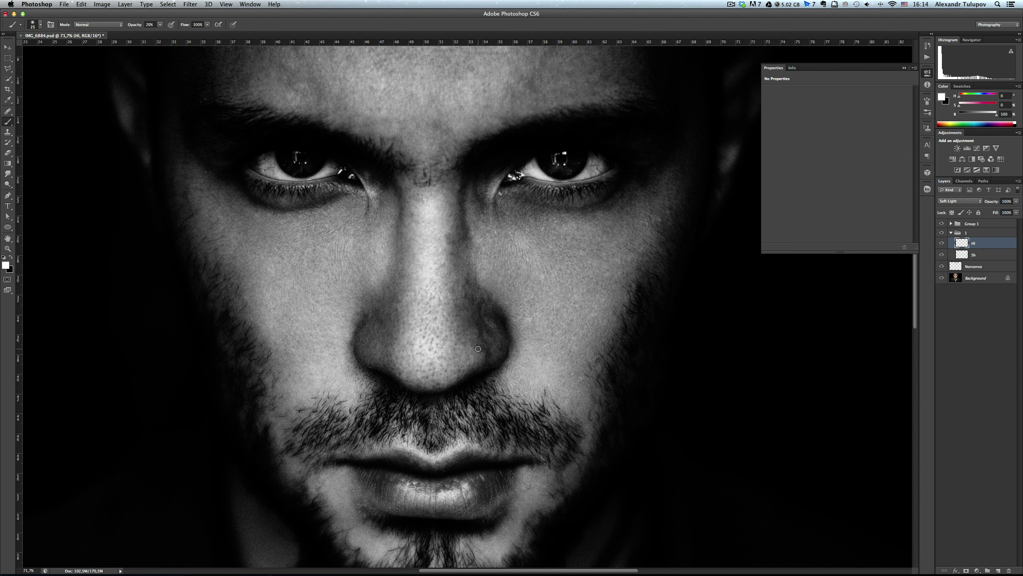
drag(477, 330, 495, 333)
Vary the brush between 20 and 35 while moving over the cheeks beside the nose.
key(bracketright)
key(bracketleft)
scroll(490, 338, right, 1)
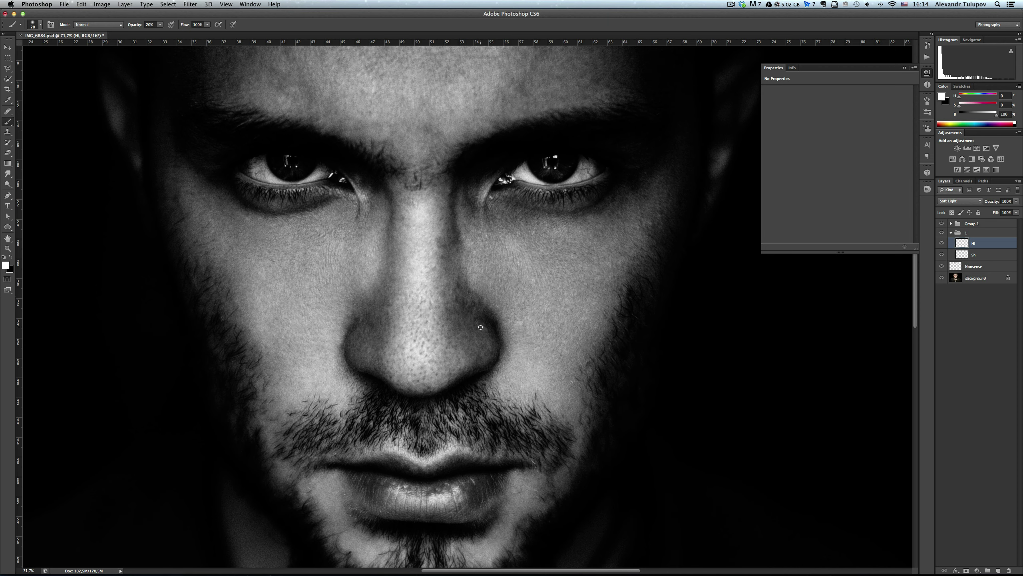
scroll(510, 332, up, 2)
scroll(510, 332, left, 1)
key(bracketright)
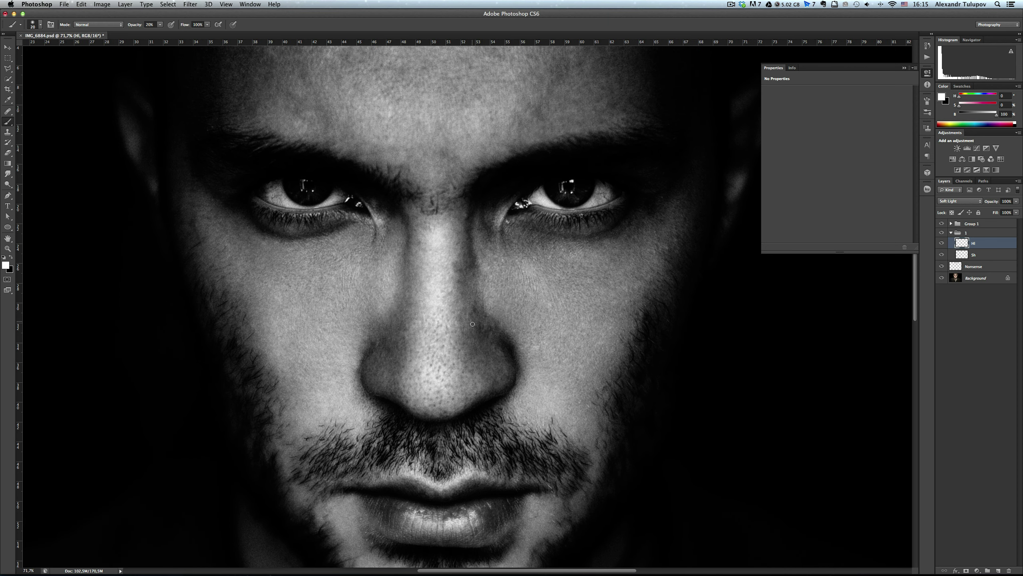
drag(528, 348, 521, 389)
key(bracketright)
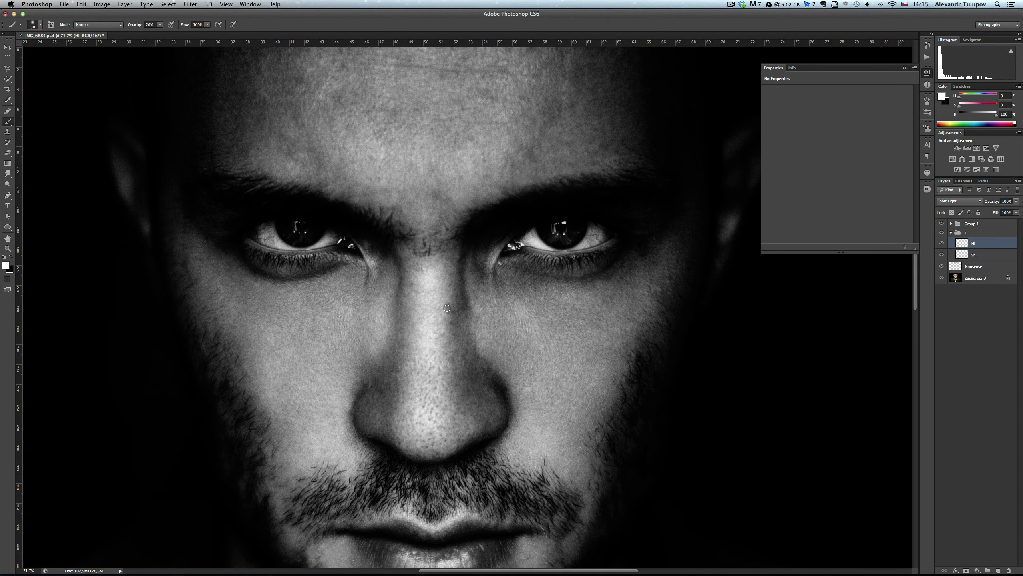
scroll(468, 293, down, 2)
scroll(467, 293, left, 2)
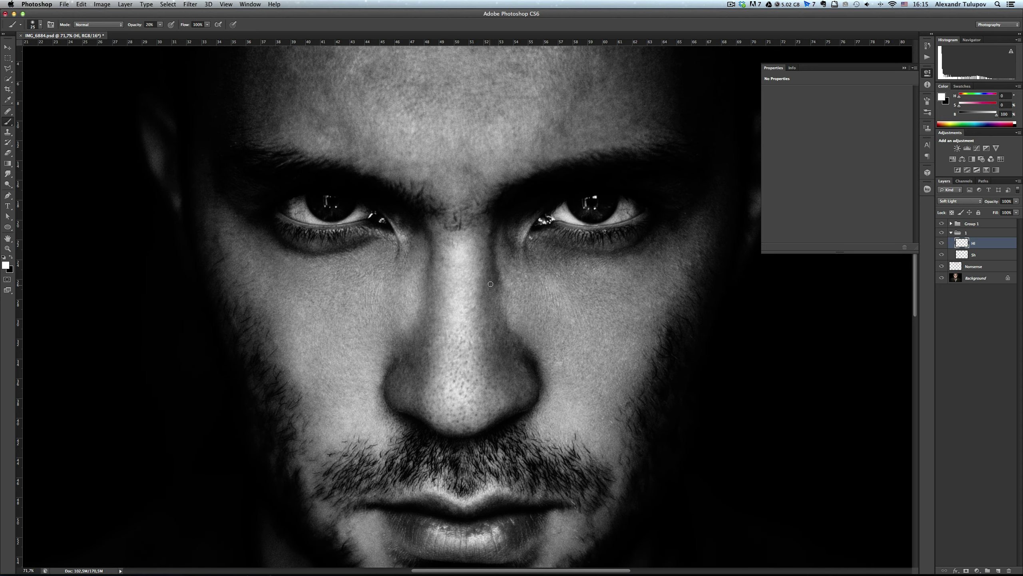
key(bracketright)
key(bracketright)
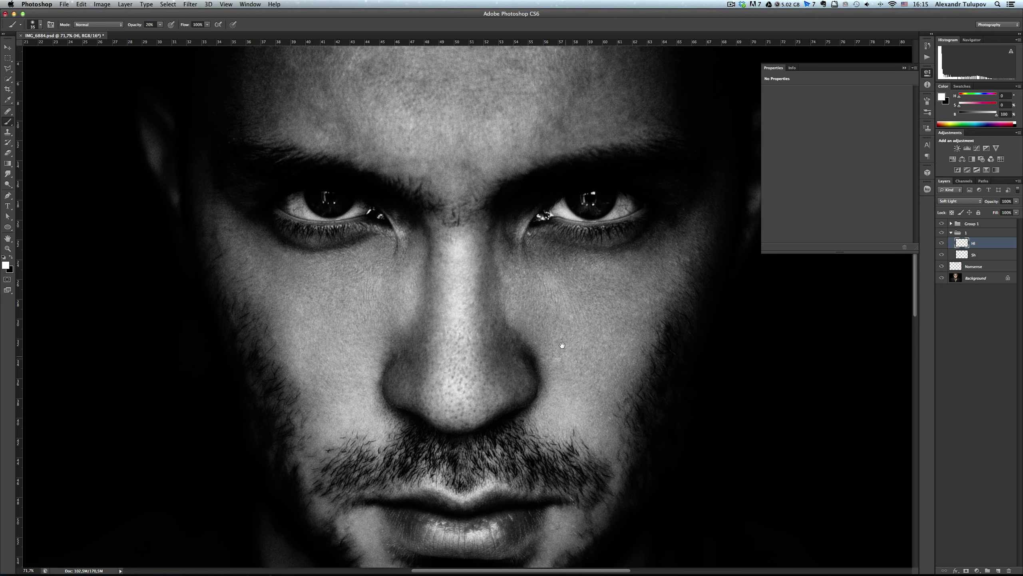
scroll(488, 285, down, 2)
key(bracketleft)
key(bracketleft)
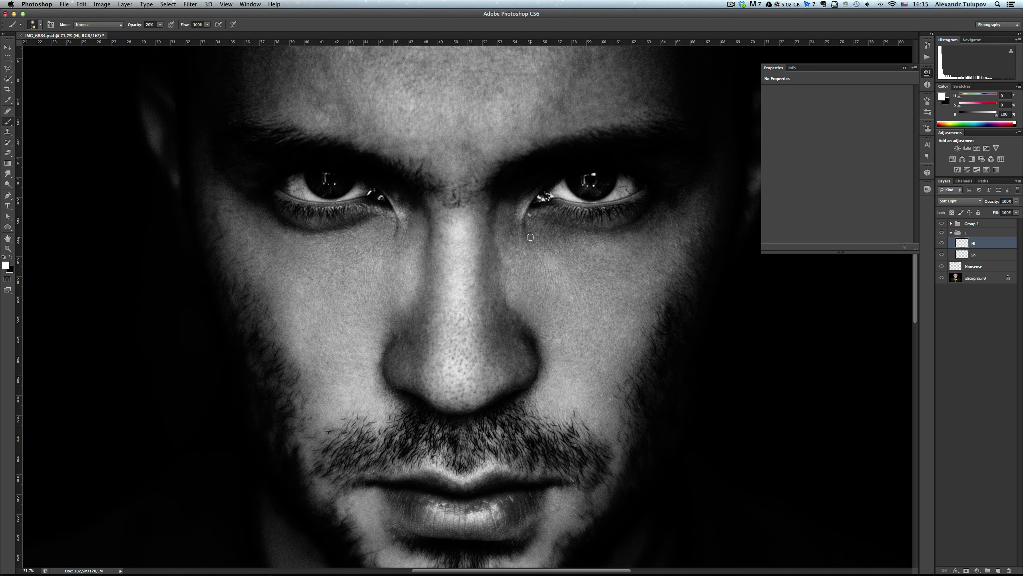
scroll(481, 296, up, 3)
scroll(481, 295, left, 4)
key(bracketleft)
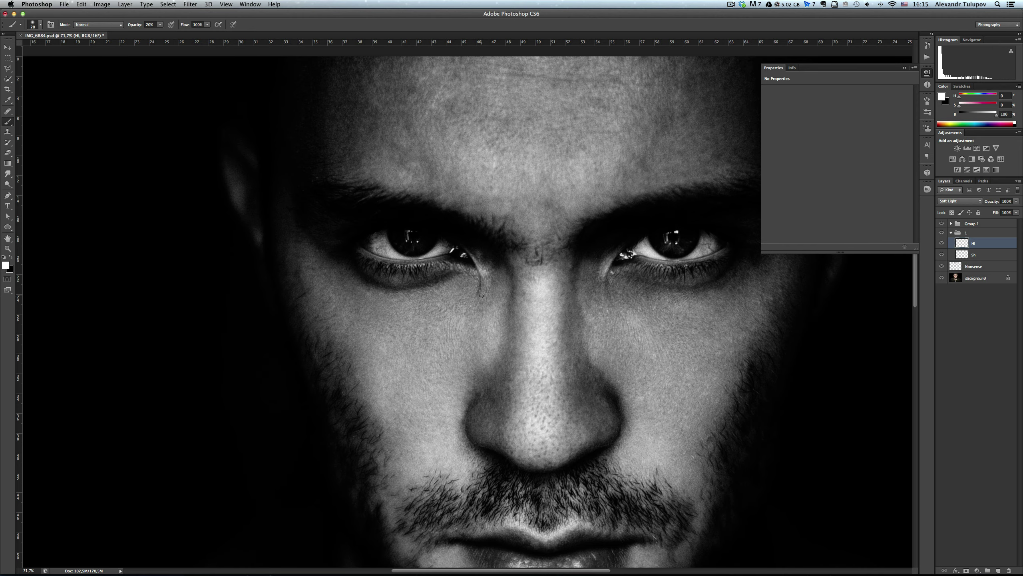
scroll(482, 295, down, 5)
scroll(481, 295, right, 3)
key(bracketright)
key(bracketright)
key(bracketright)
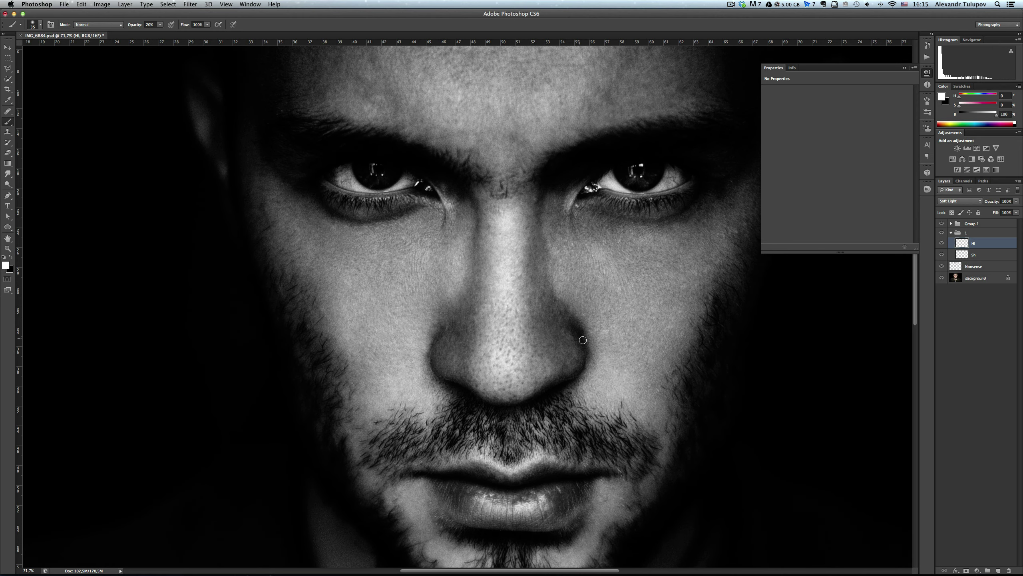
scroll(583, 339, down, 6)
scroll(566, 283, down, 4)
scroll(566, 284, left, 1)
key(bracketright)
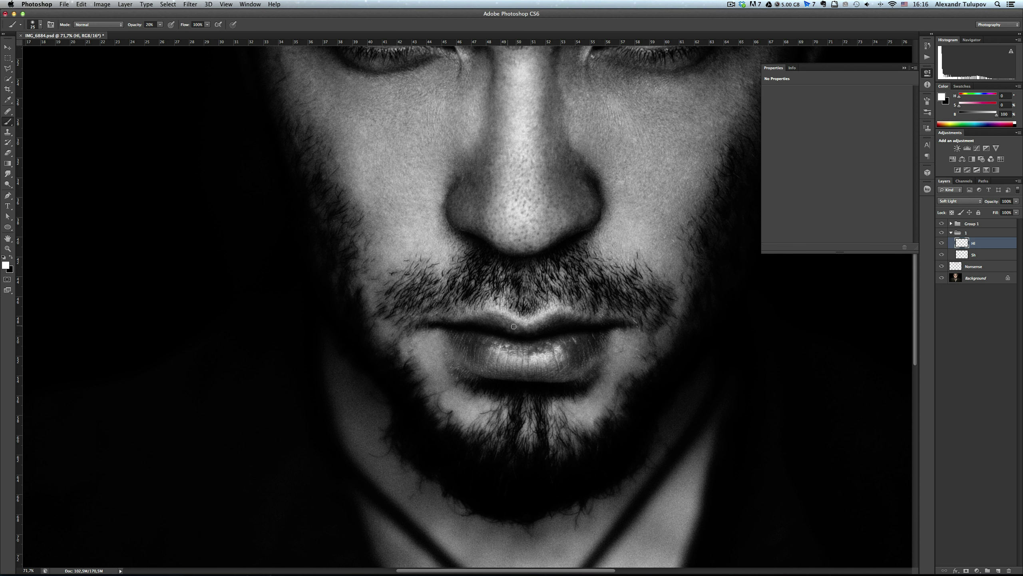
Dodge a soft white 20 px stroke along the lower lip, then pan up to the eyes and forehead.
key(bracketleft)
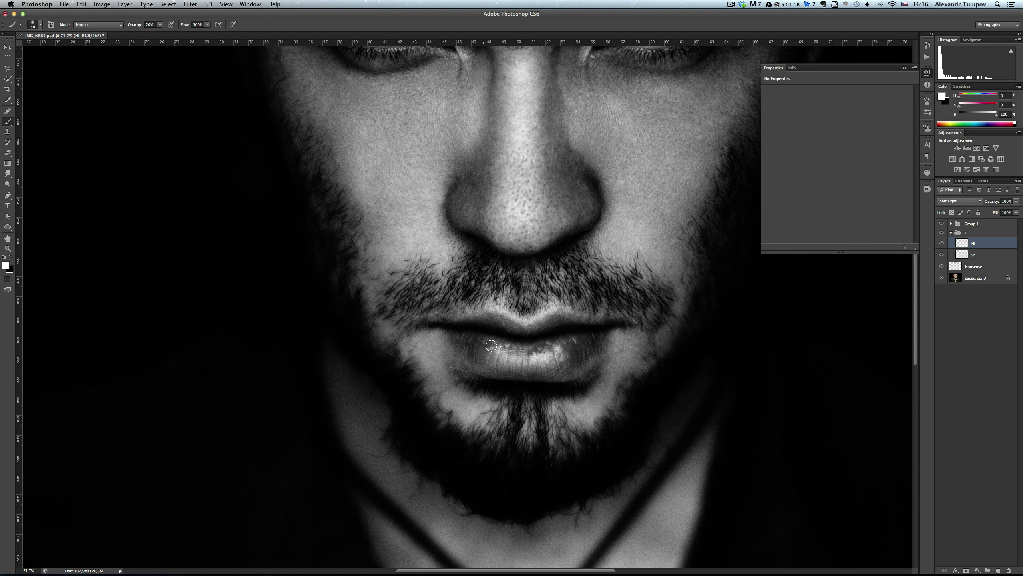
drag(487, 344, 532, 349)
key(bracketright)
drag(628, 137, 568, 306)
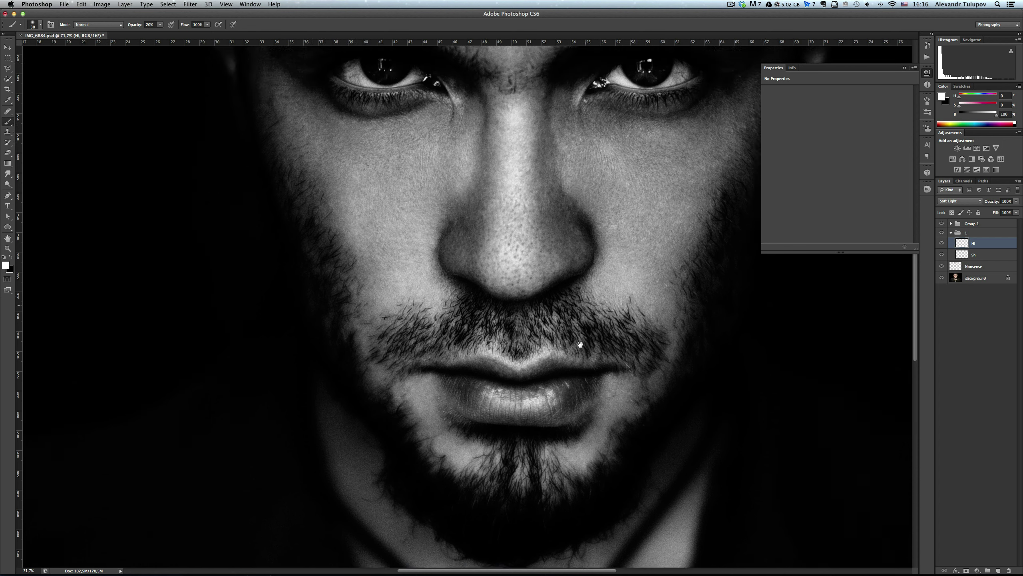
key(bracketright)
key(bracketright)
key(bracketright)
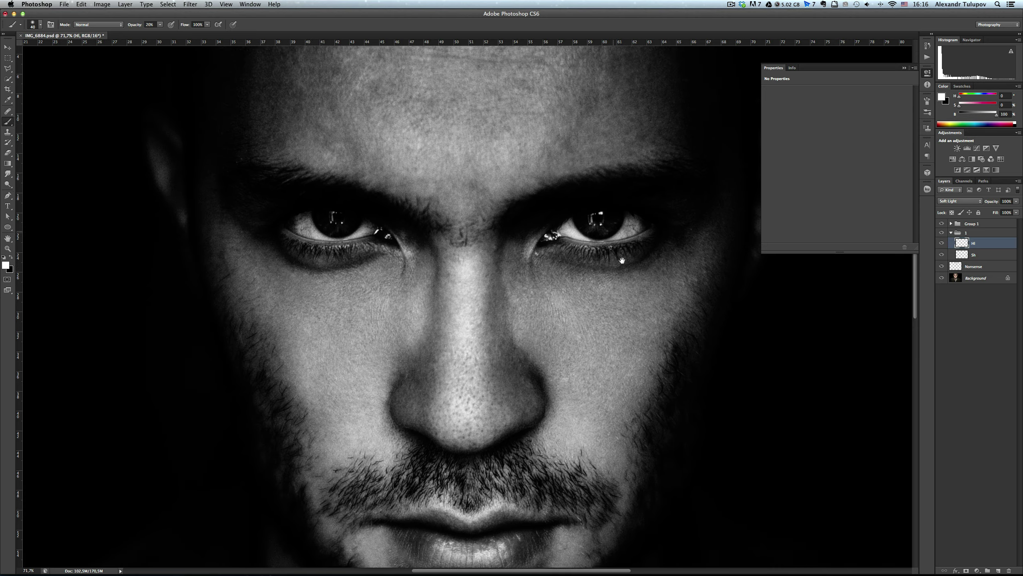
drag(645, 274, 767, 433)
Size the brush to about 25 px and dodge a soft white stroke across the forehead.
key(bracketright)
key(bracketright)
key(bracketright)
key(bracketleft)
key(bracketleft)
key(bracketleft)
scroll(491, 355, right, 3)
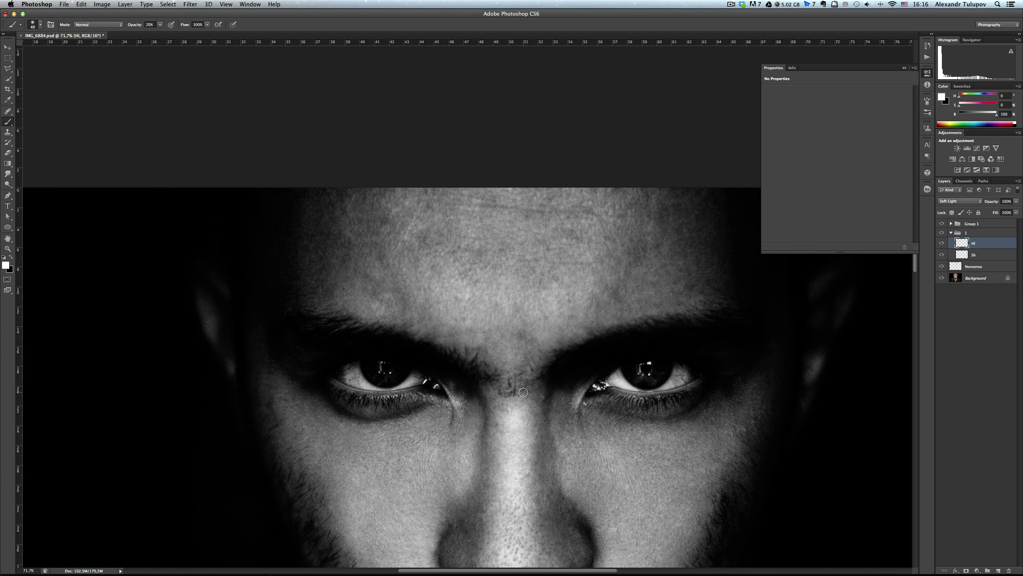
scroll(491, 354, down, 3)
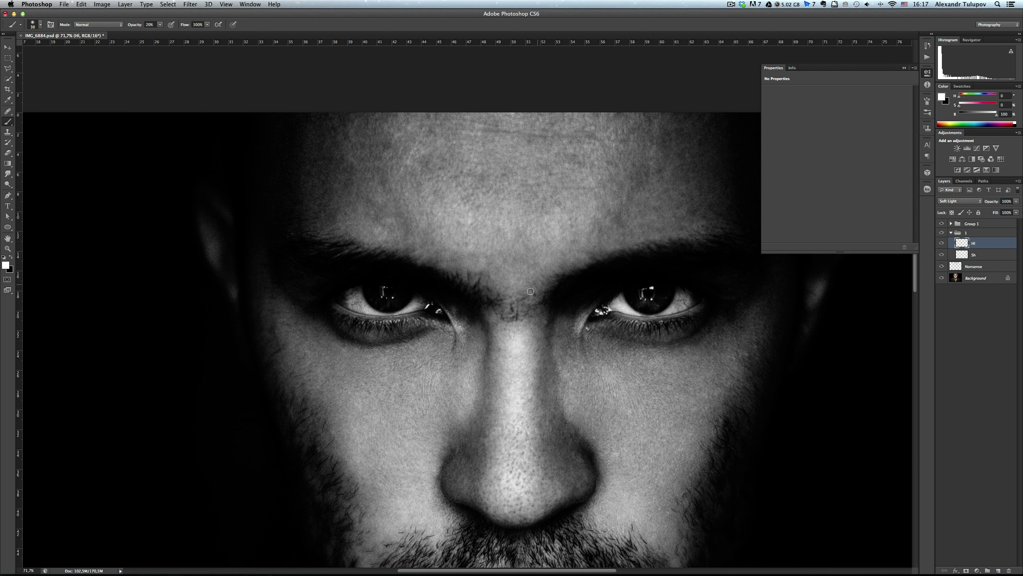
key(bracketright)
scroll(488, 275, up, 3)
scroll(488, 275, right, 1)
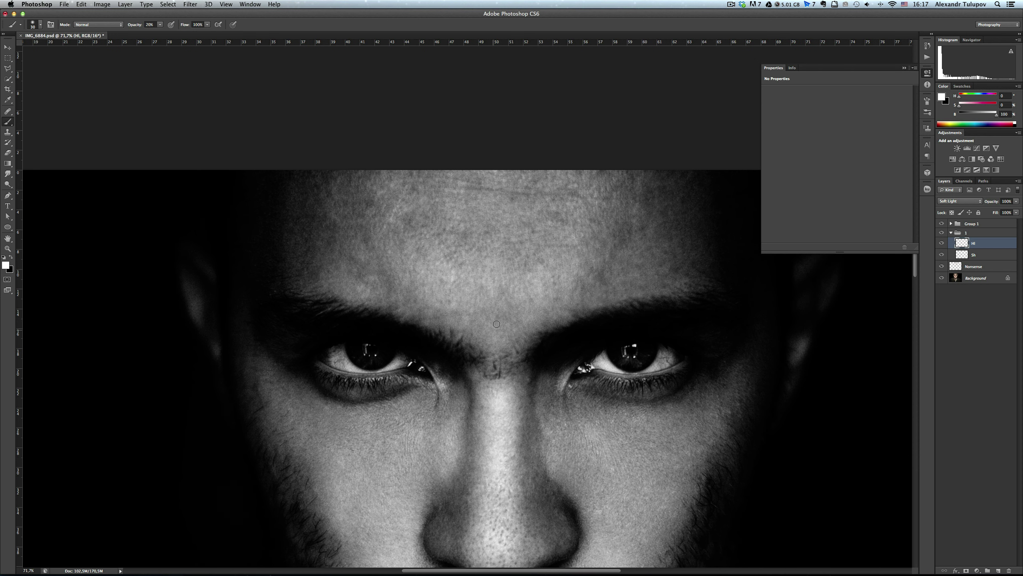
scroll(506, 300, left, 2)
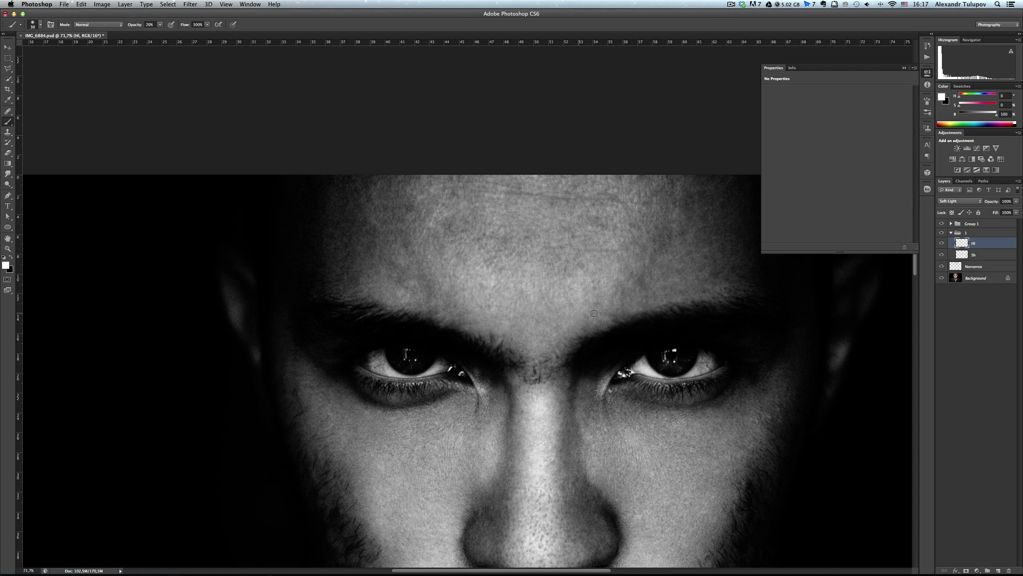
scroll(588, 319, right, 4)
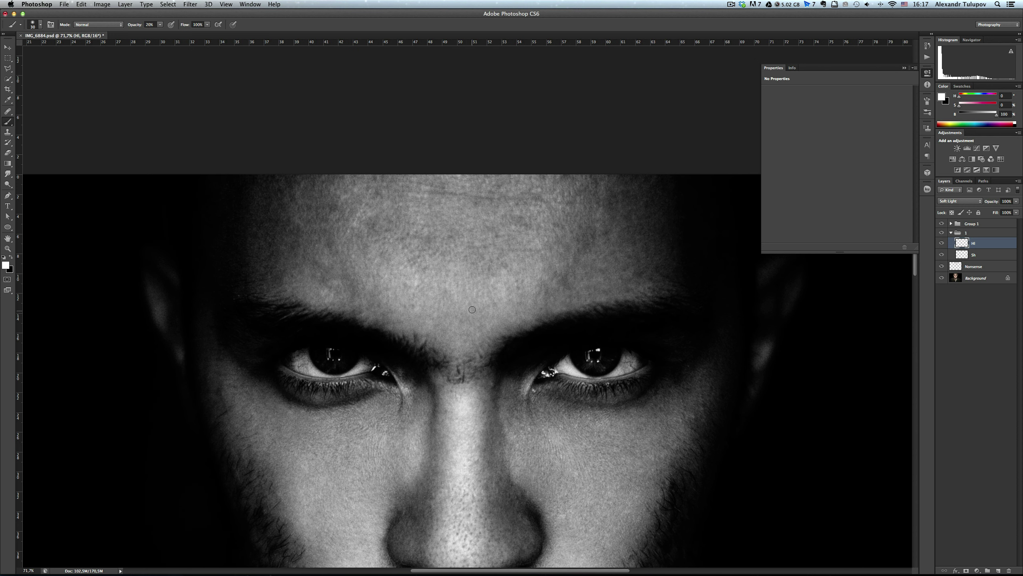
drag(580, 329, 527, 337)
key(bracketright)
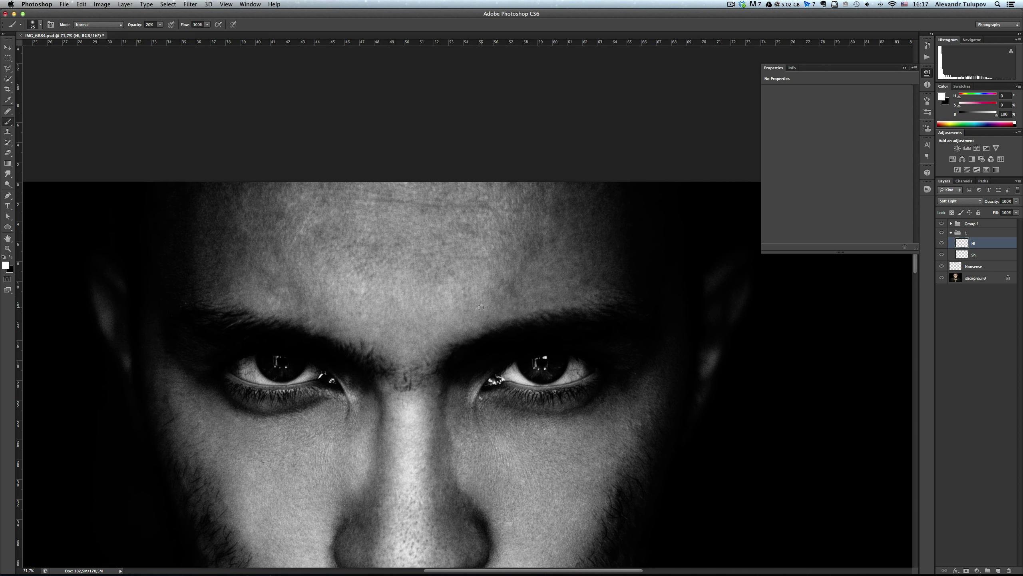
scroll(560, 310, up, 1)
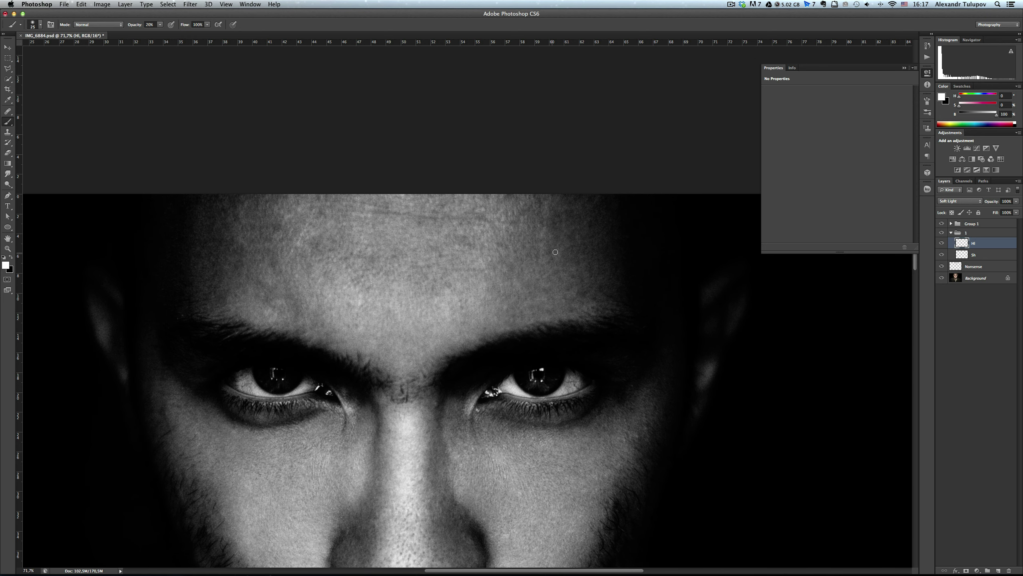
mouse_move(532, 239)
mouse_down()
mouse_move(519, 219)
mouse_move(530, 212)
mouse_move(557, 228)
mouse_up()
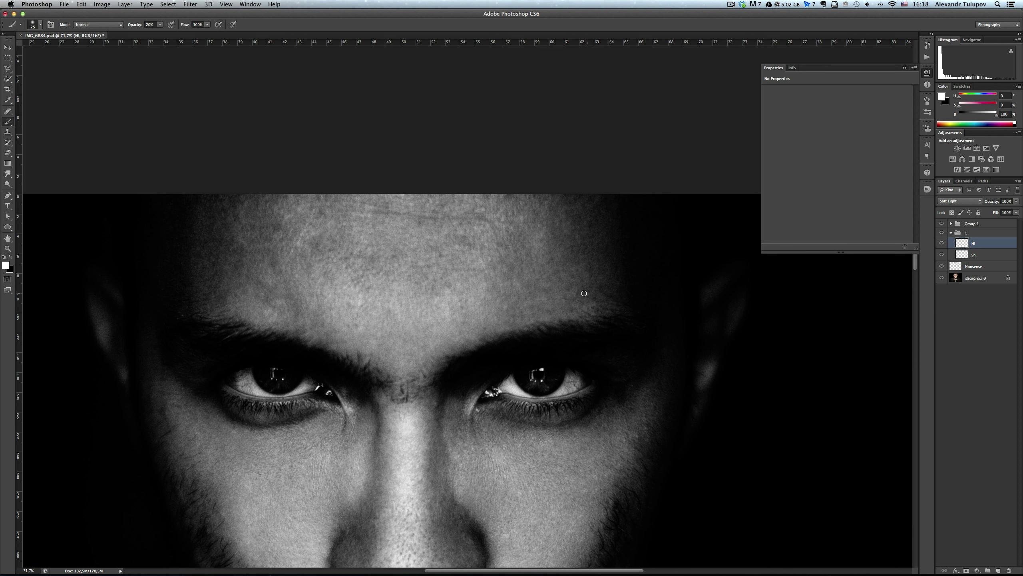
Fine-tune the brush size and add a second soft white stroke higher on the forehead.
key(bracketright)
key(bracketright)
key(bracketleft)
key(bracketleft)
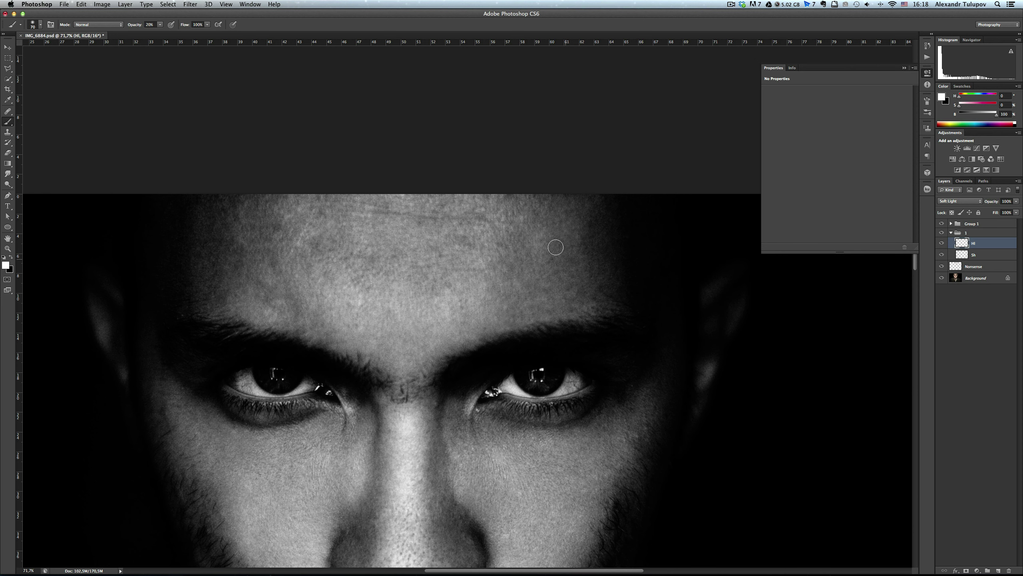
scroll(564, 283, left, 3)
key(bracketright)
key(bracketright)
key(bracketright)
key(bracketleft)
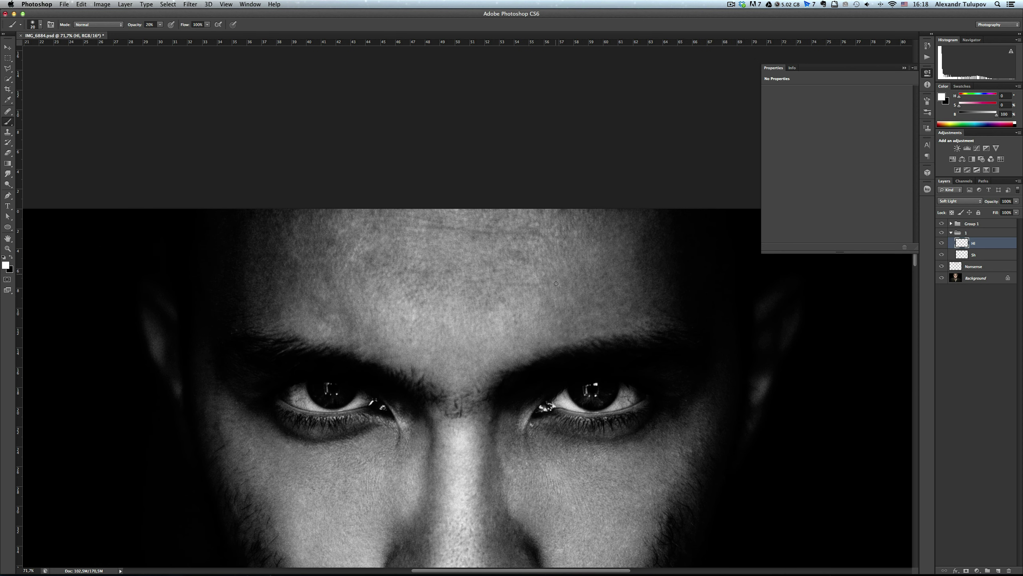
scroll(569, 289, left, 3)
key(bracketright)
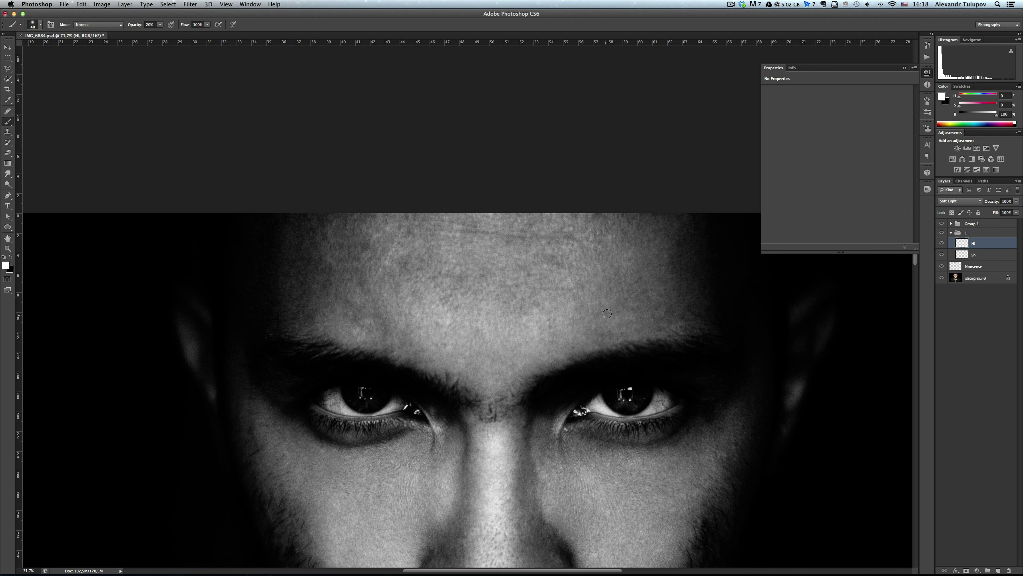
key(bracketleft)
scroll(595, 252, down, 3)
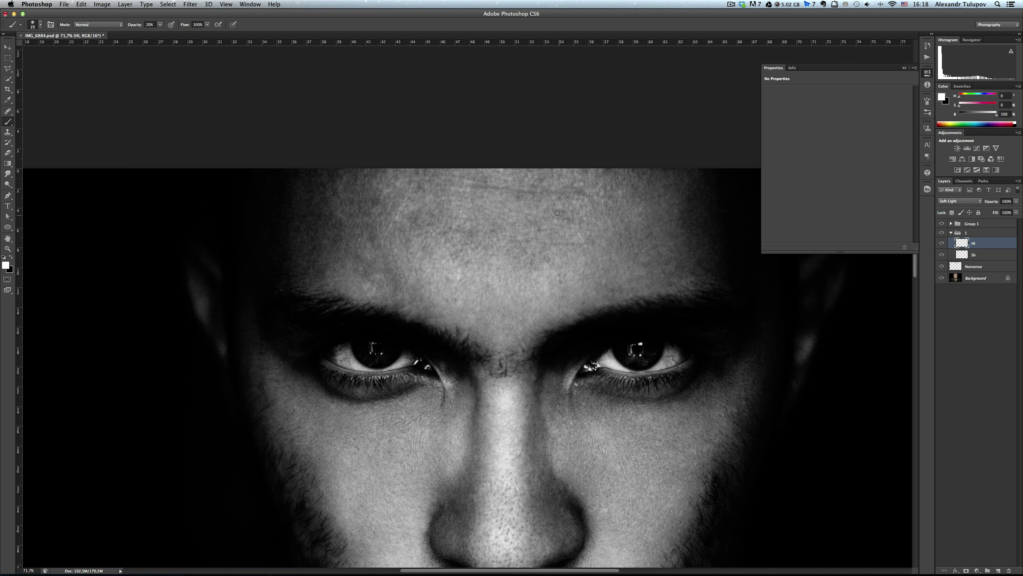
drag(558, 212, 565, 213)
Enlarge the brush slightly and dab a little extra brightness onto the upper forehead.
key(bracketleft)
scroll(560, 264, left, 2)
key(bracketright)
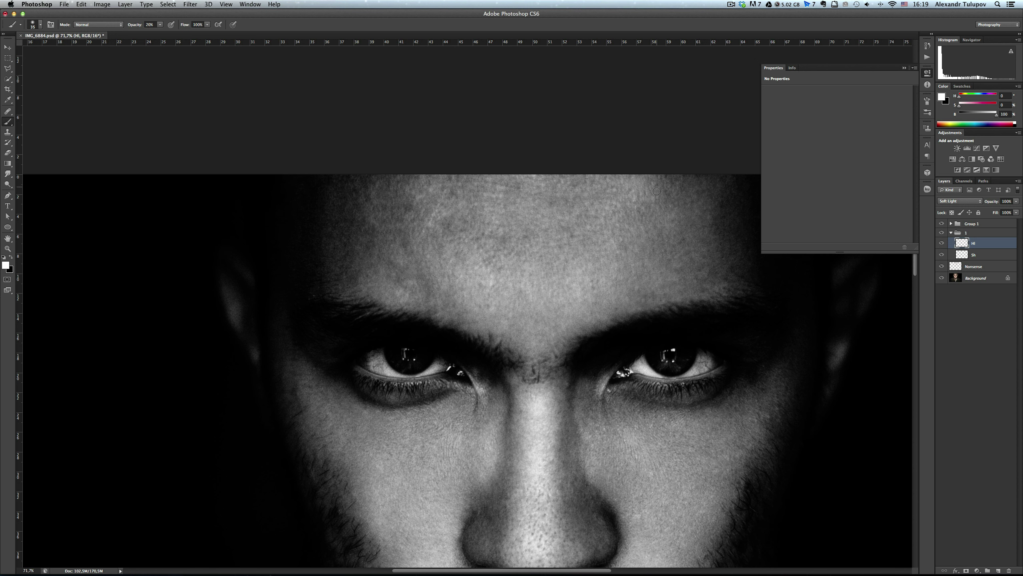
scroll(683, 214, down, 2)
scroll(571, 294, up, 3)
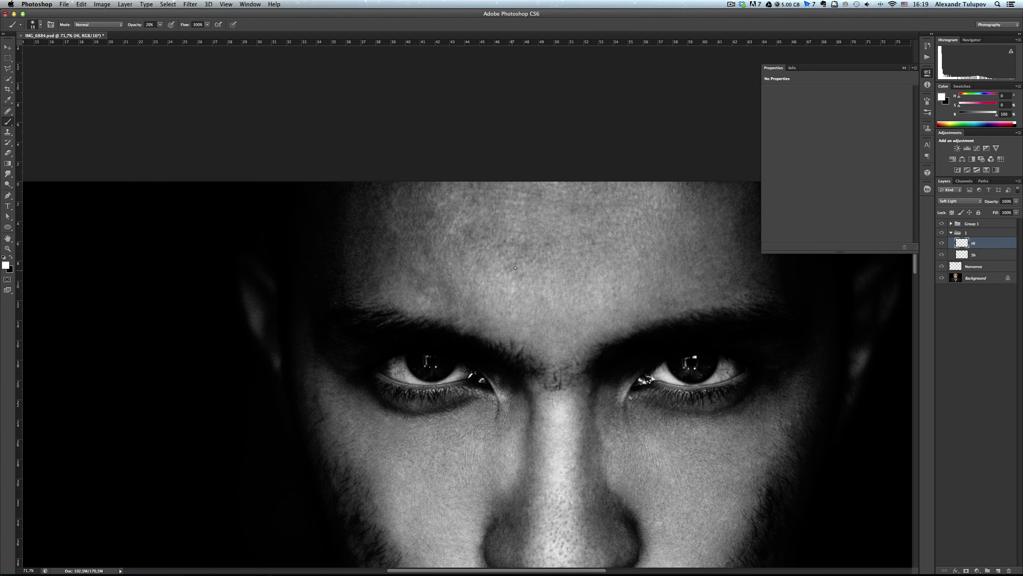
key(bracketright)
scroll(524, 312, up, 2)
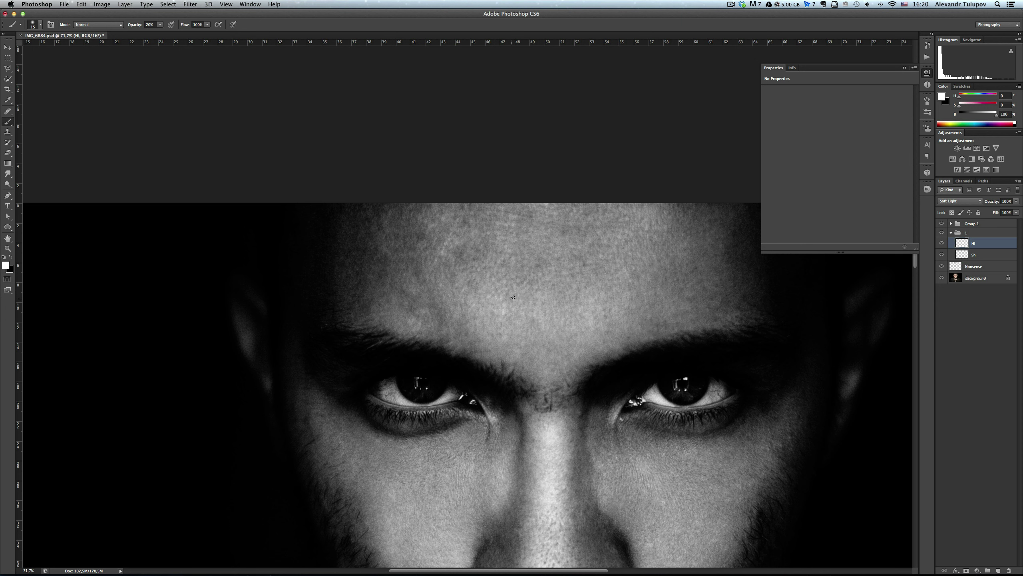
key(bracketright)
scroll(611, 307, down, 2)
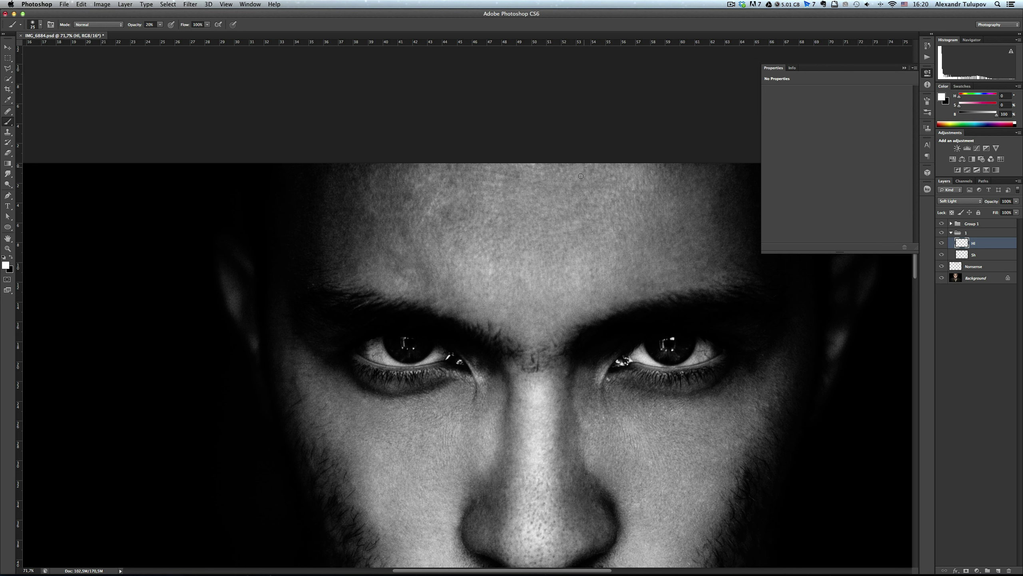
click(574, 190)
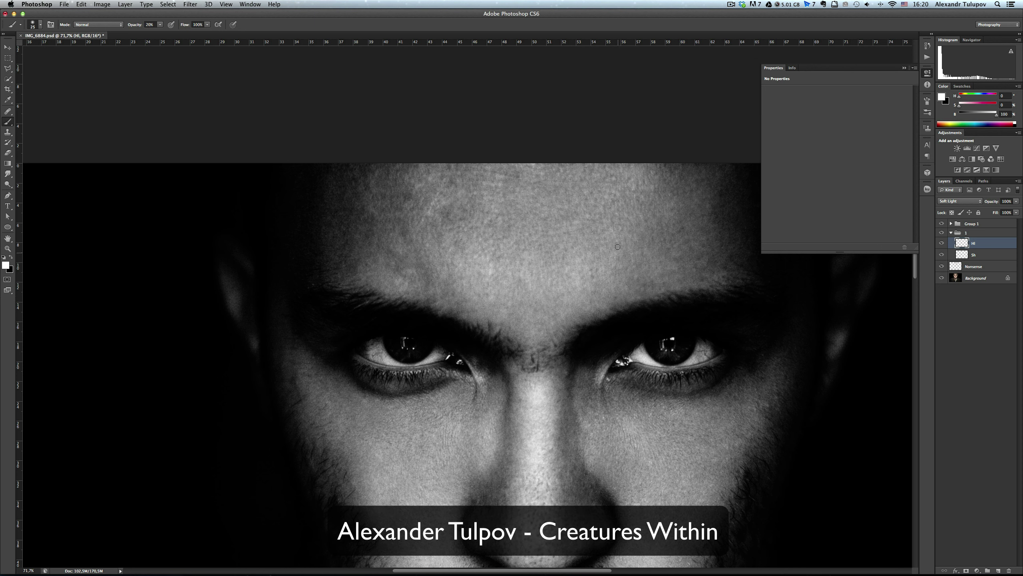
Repeatedly resize the brush while moving the view around the brow between the eyes.
scroll(616, 263, left, 3)
scroll(617, 263, up, 2)
key(bracketright)
key(bracketright)
key(bracketright)
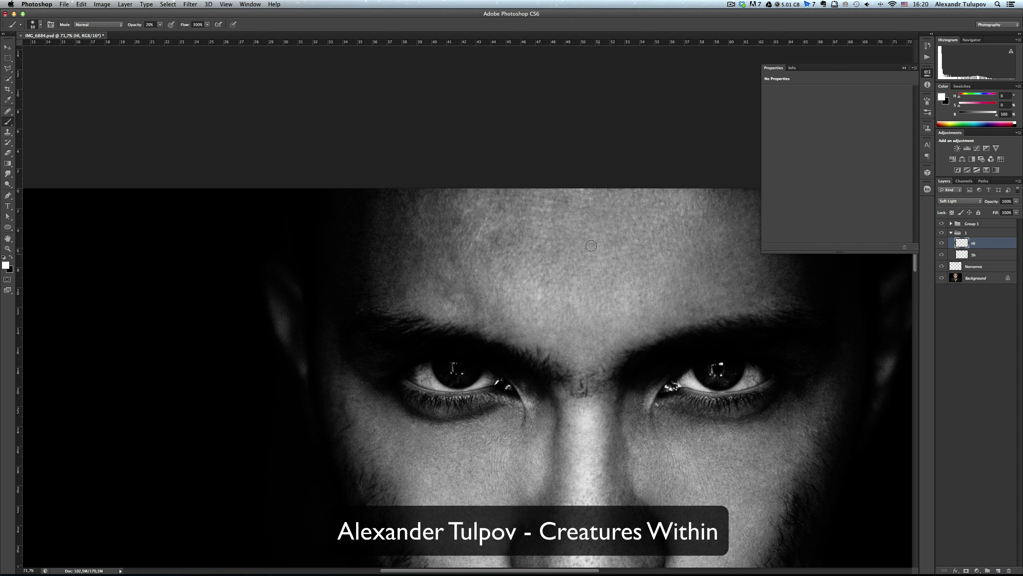
key(bracketleft)
key(bracketleft)
key(bracketleft)
scroll(512, 250, left, 3)
scroll(512, 250, up, 1)
key(bracketright)
key(bracketleft)
key(bracketleft)
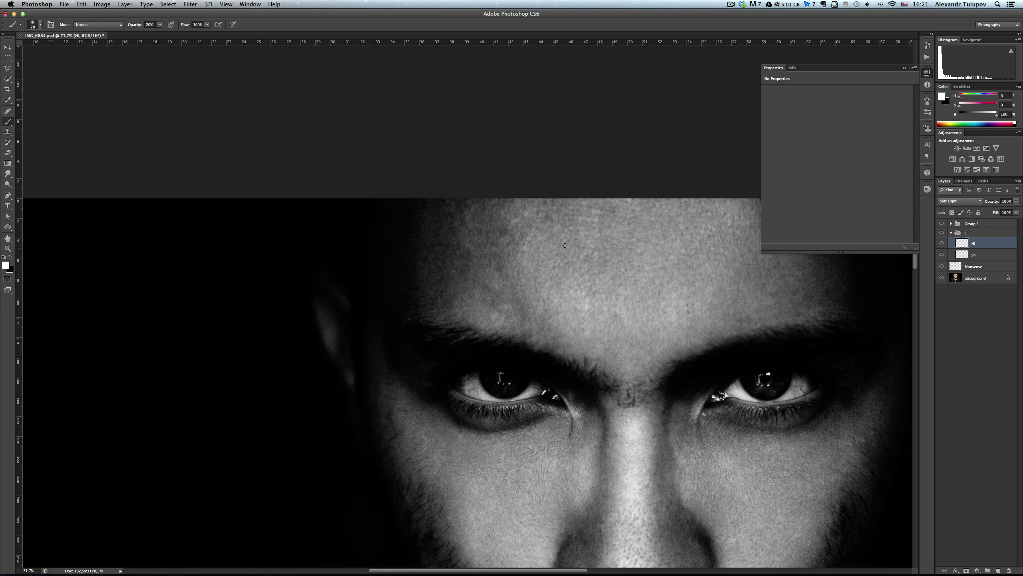
scroll(597, 258, right, 2)
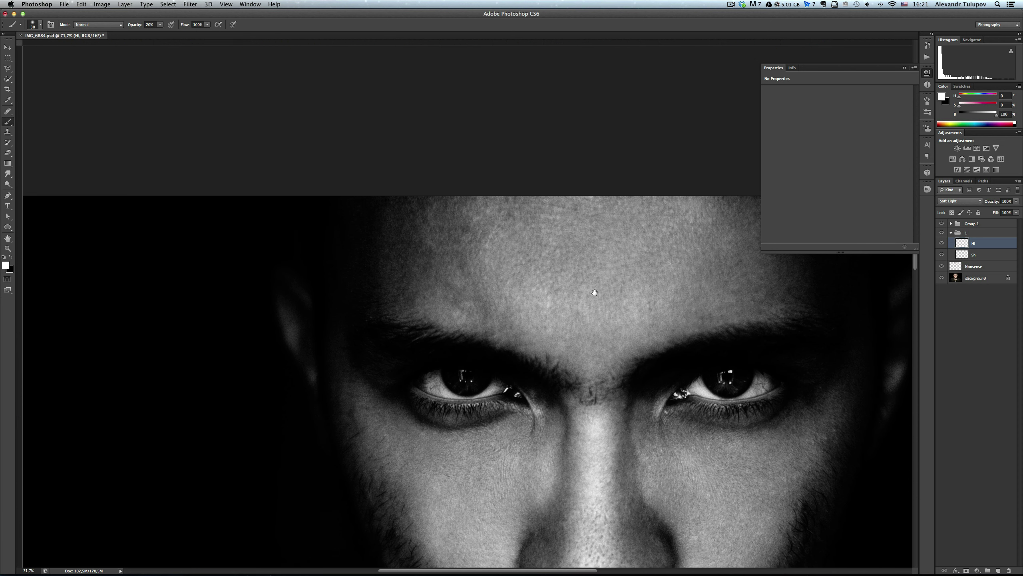
key(bracketright)
key(bracketright)
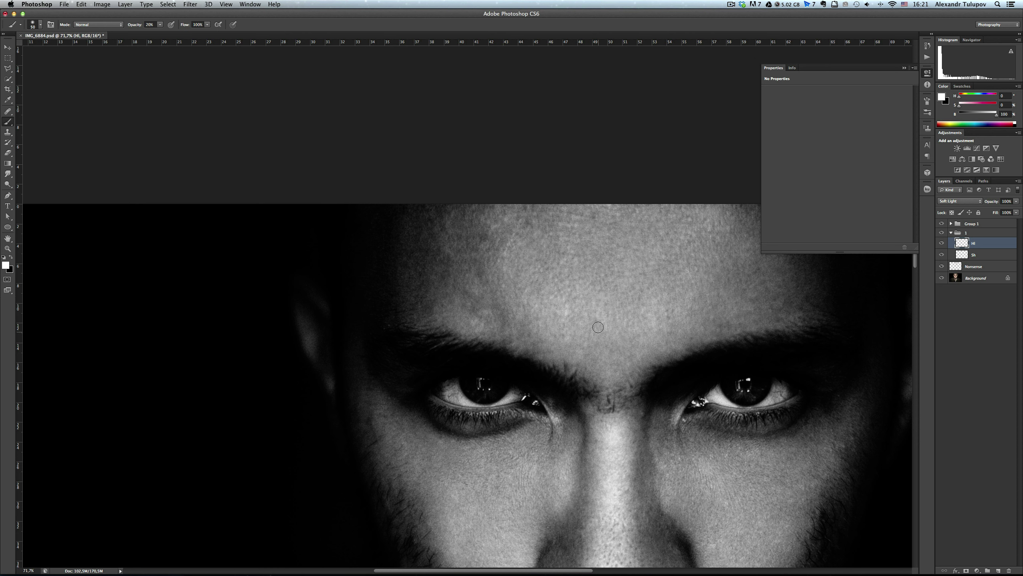
key(bracketleft)
key(bracketleft)
key(bracketleft)
key(bracketright)
key(bracketright)
key(bracketright)
key(bracketright)
key(bracketright)
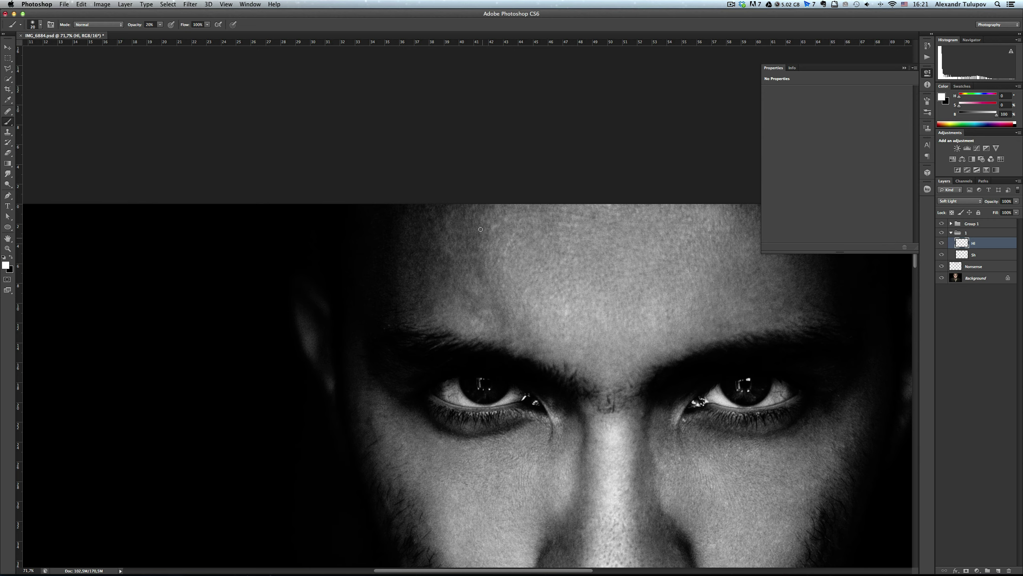
scroll(493, 238, left, 3)
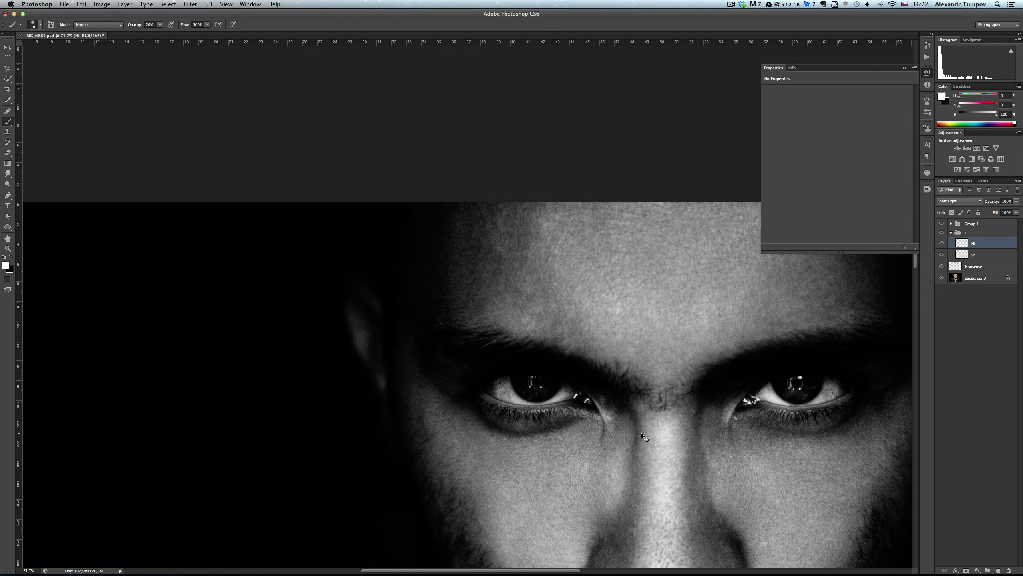
key(bracketleft)
Enlarge the brush to 100 and pan down to bring the nose, beard and lips into view.
scroll(560, 313, down, 1)
scroll(559, 313, left, 1)
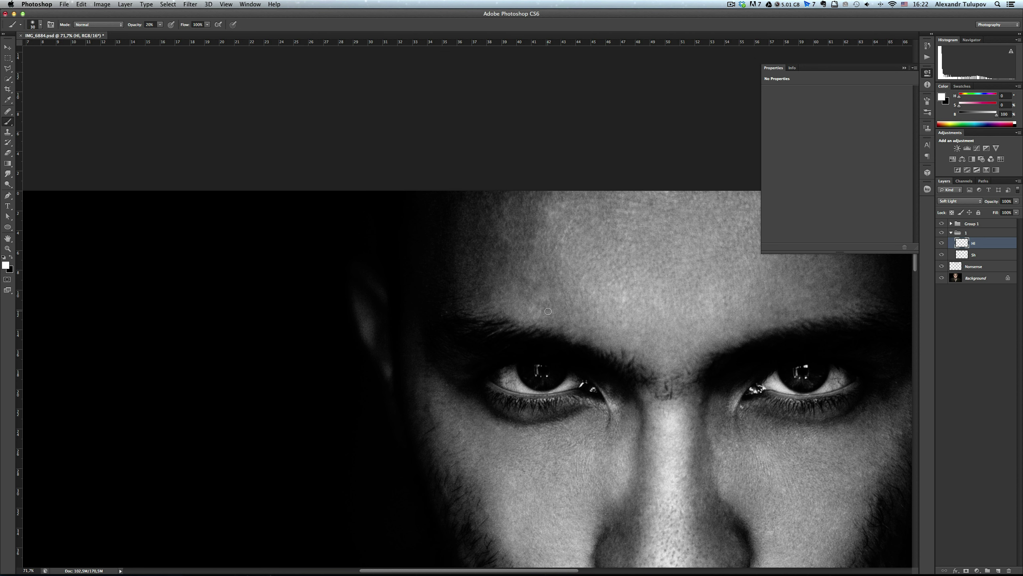
key(bracketleft)
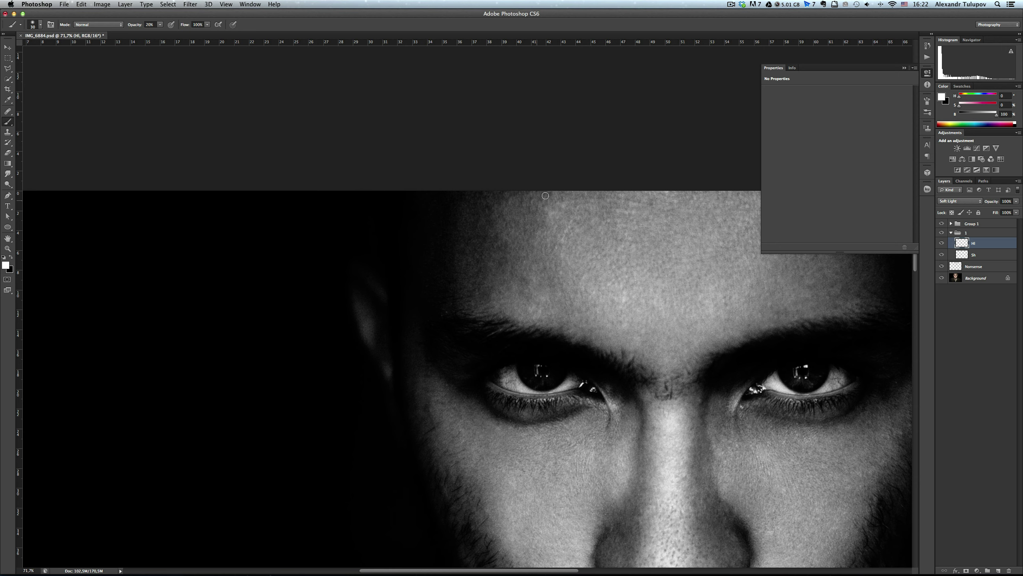
key(bracketleft)
scroll(528, 226, up, 1)
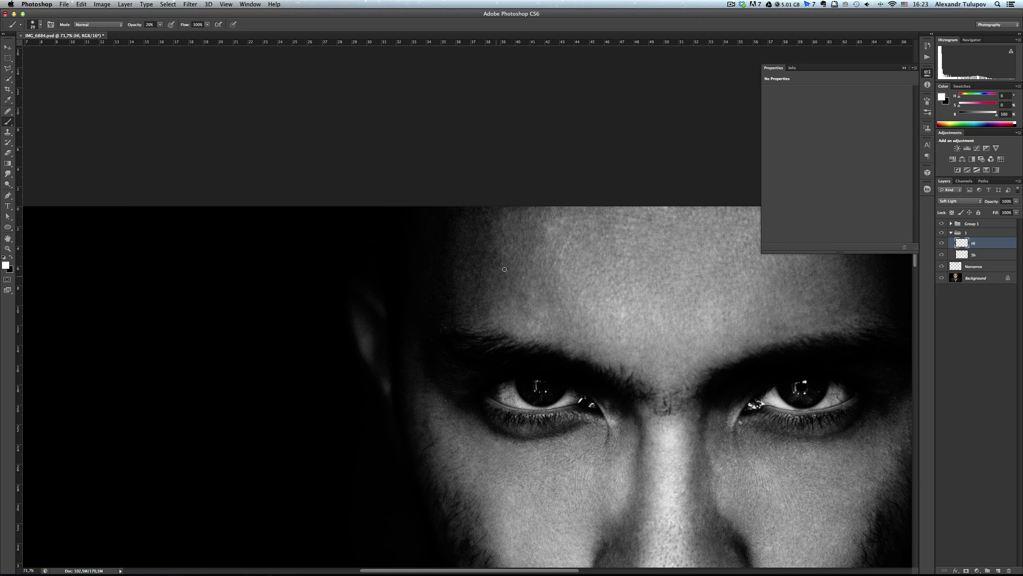
key(bracketright)
scroll(505, 224, down, 3)
scroll(483, 230, right, 3)
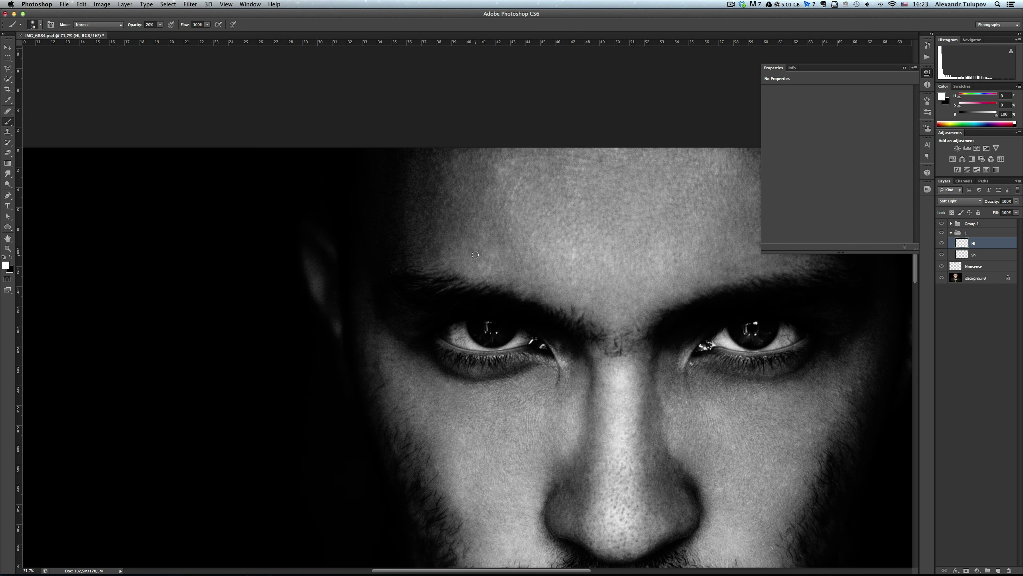
key(bracketright)
scroll(530, 229, right, 2)
scroll(530, 230, up, 1)
key(bracketright)
key(bracketright)
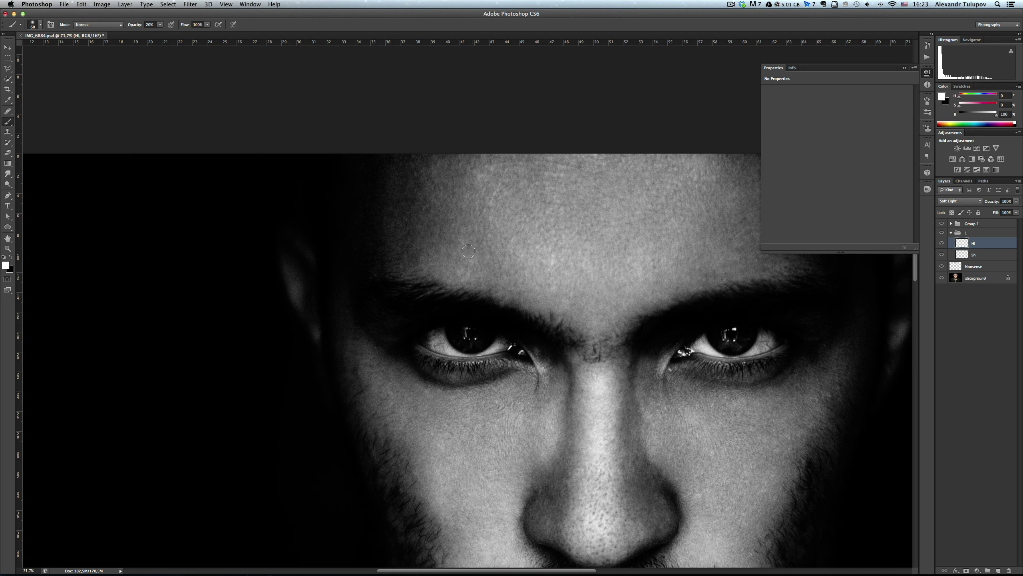
scroll(469, 251, right, 8)
scroll(468, 251, up, 1)
key(bracketright)
key(bracketright)
key(bracketright)
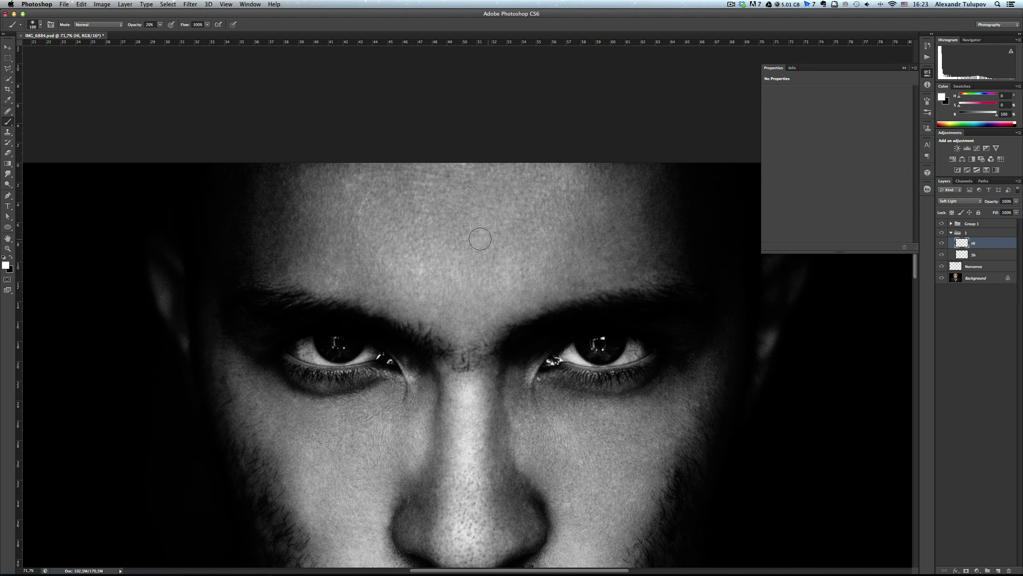
key(bracketleft)
key(bracketleft)
key(bracketleft)
mouse_move(486, 411)
mouse_down()
mouse_move(464, 268)
mouse_move(479, 186)
mouse_up()
Dodge the neck skin beside the necklace cord and below the beard with white strokes.
key(bracketleft)
key(bracketleft)
key(bracketleft)
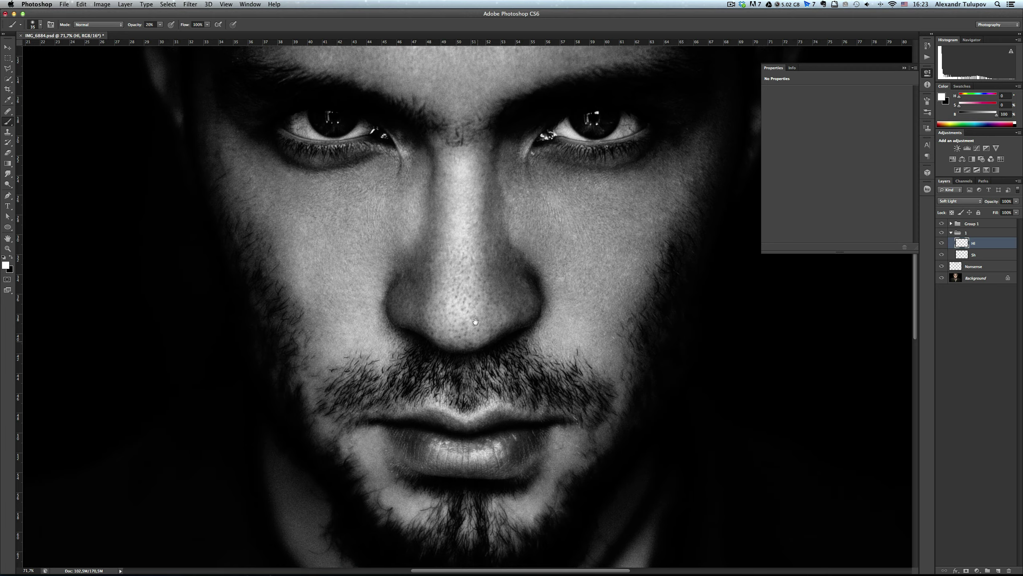
scroll(475, 321, down, 10)
key(bracketright)
key(bracketright)
key(bracketright)
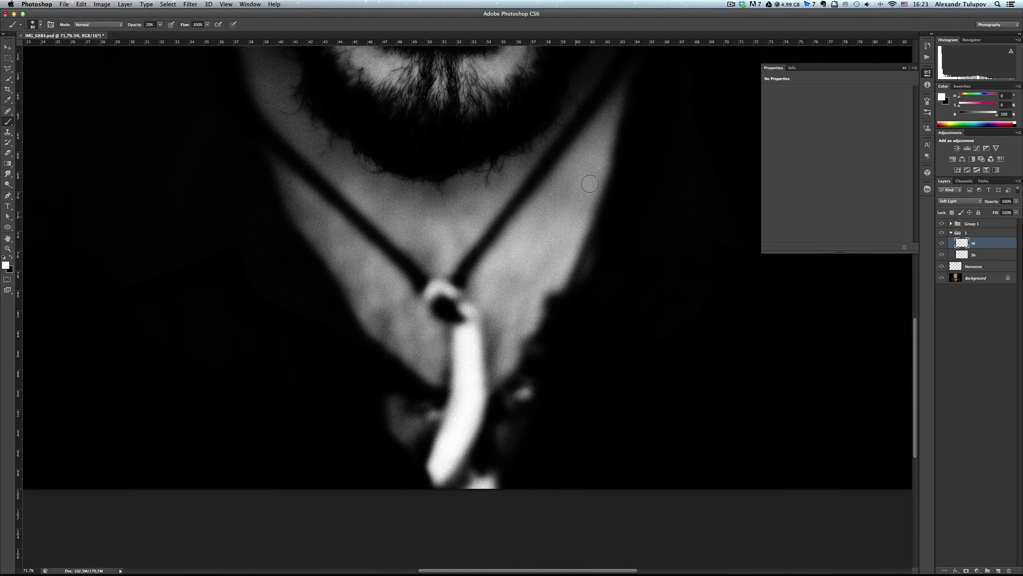
key(bracketleft)
key(bracketleft)
drag(554, 220, 576, 214)
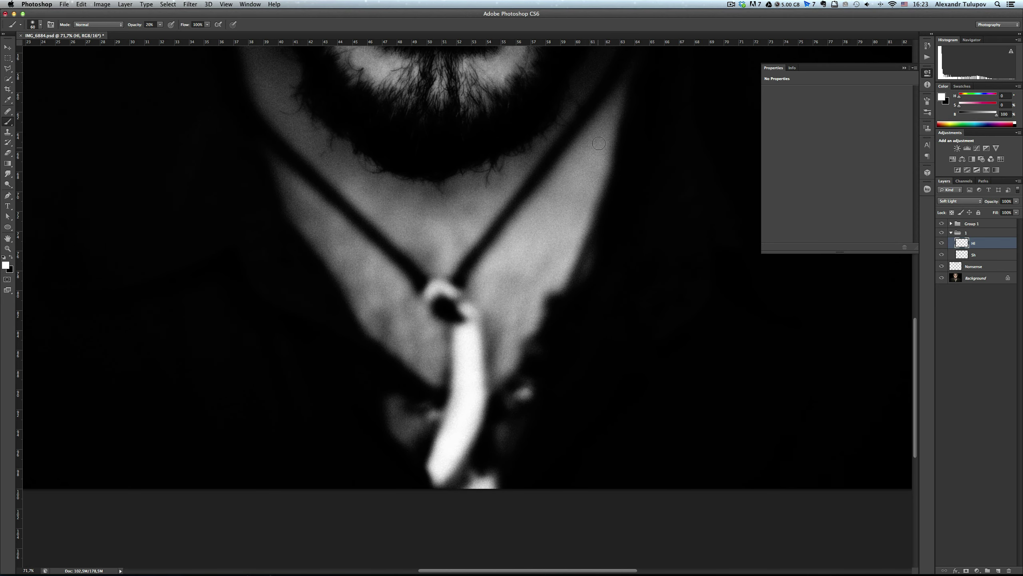
key(bracketleft)
key(bracketleft)
drag(460, 208, 458, 250)
key(bracketright)
key(bracketright)
key(bracketright)
Zoom out so the whole portrait fits in the window.
scroll(392, 216, up, 2)
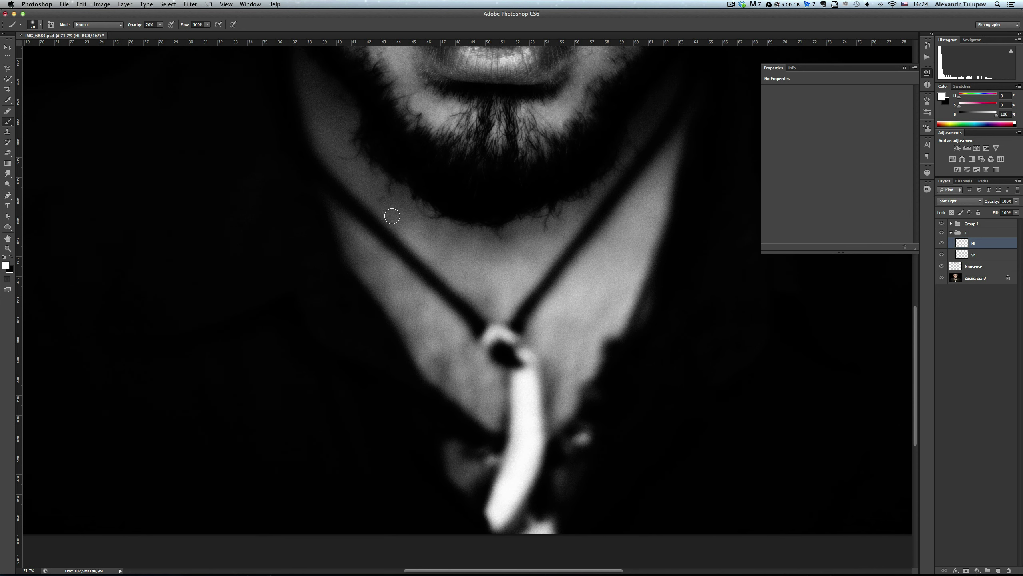
key(super+minus)
key(z)
key(super+minus)
key(super+minus)
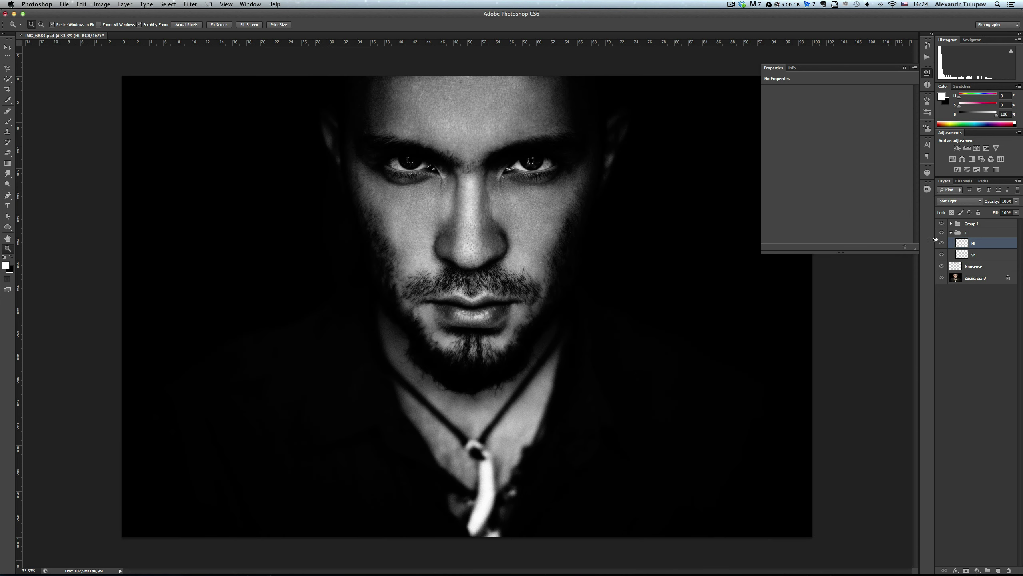
Collapse group 1 and create a new Soft Light layer named Sh.
click(951, 233)
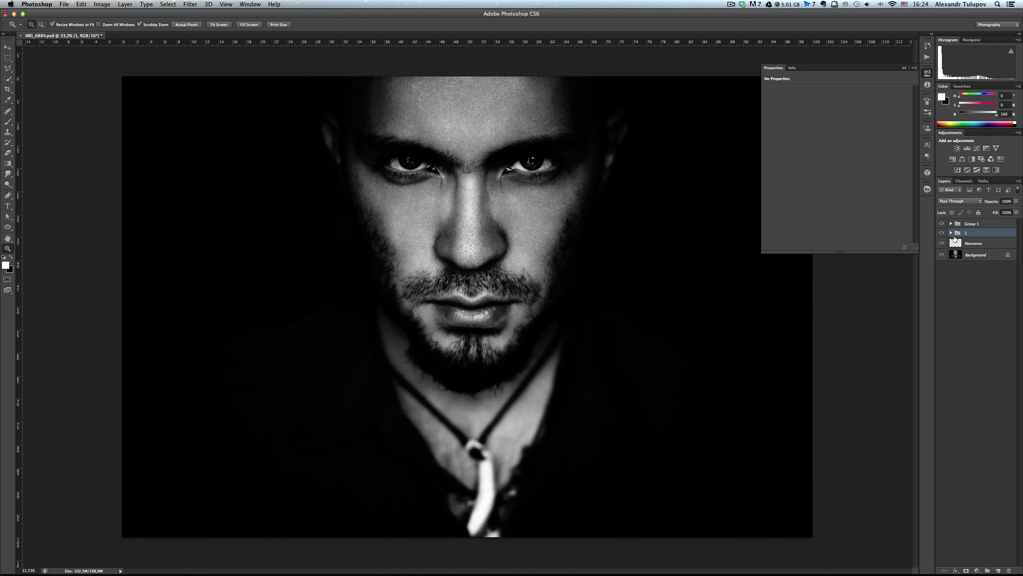
key(super+shift+n)
text(Sh)
click(473, 280)
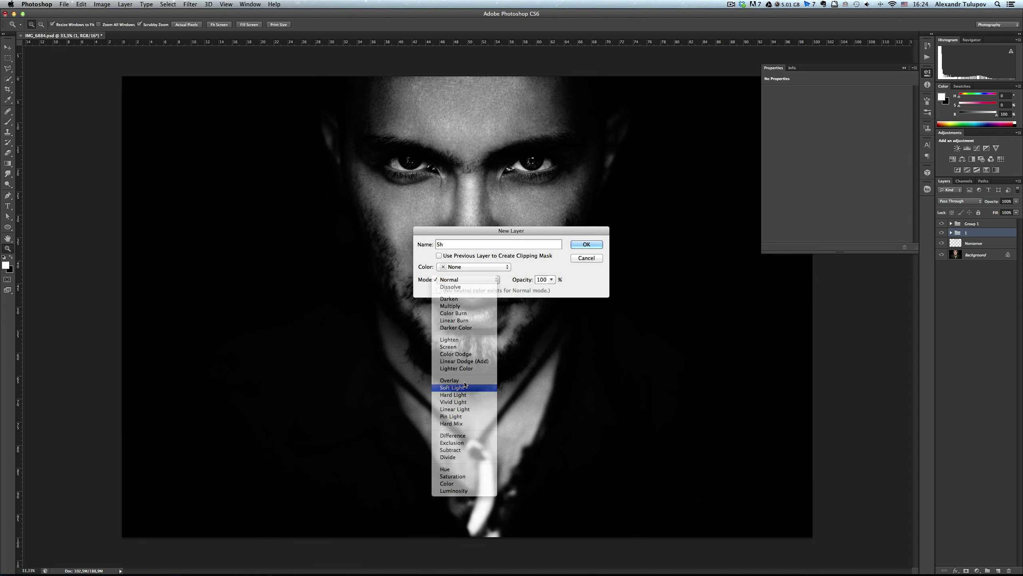
click(465, 387)
click(587, 244)
Duplicate Sh as a layer named Hl and group both layers into a group named 2.
key(super+j)
double_click(969, 234)
text(Hl)
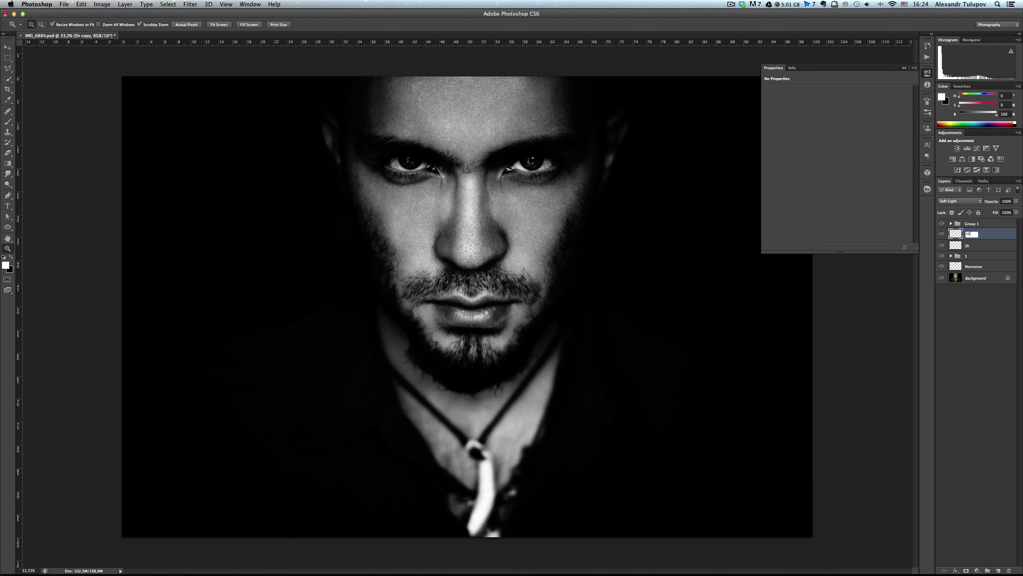
key(Return)
shift+click(967, 245)
key(super+g)
double_click(972, 233)
text(2)
key(Return)
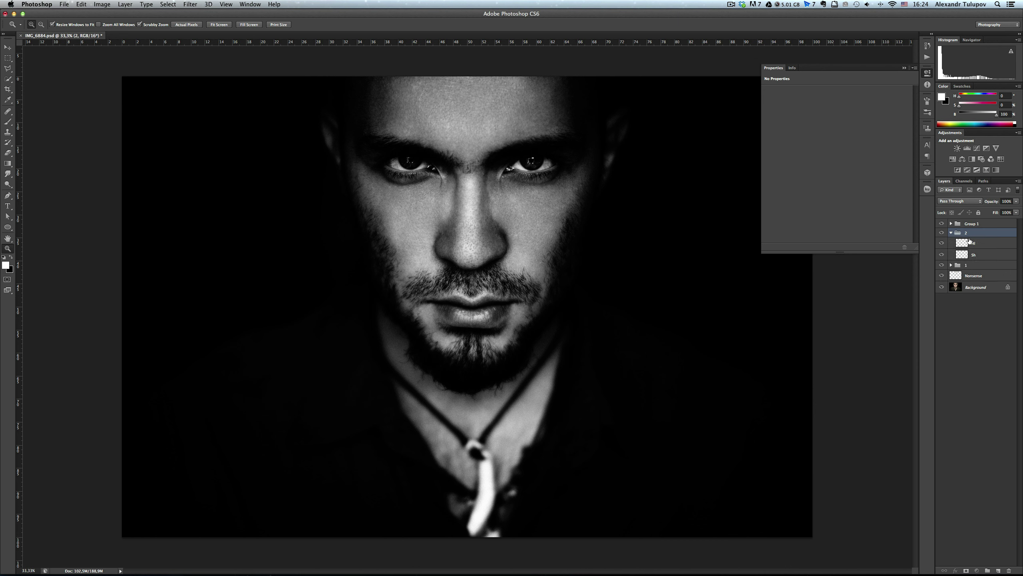
On Hl, brush soft white highlights across the cheek, then size the brush to 100 for the forehead.
click(970, 242)
key(b)
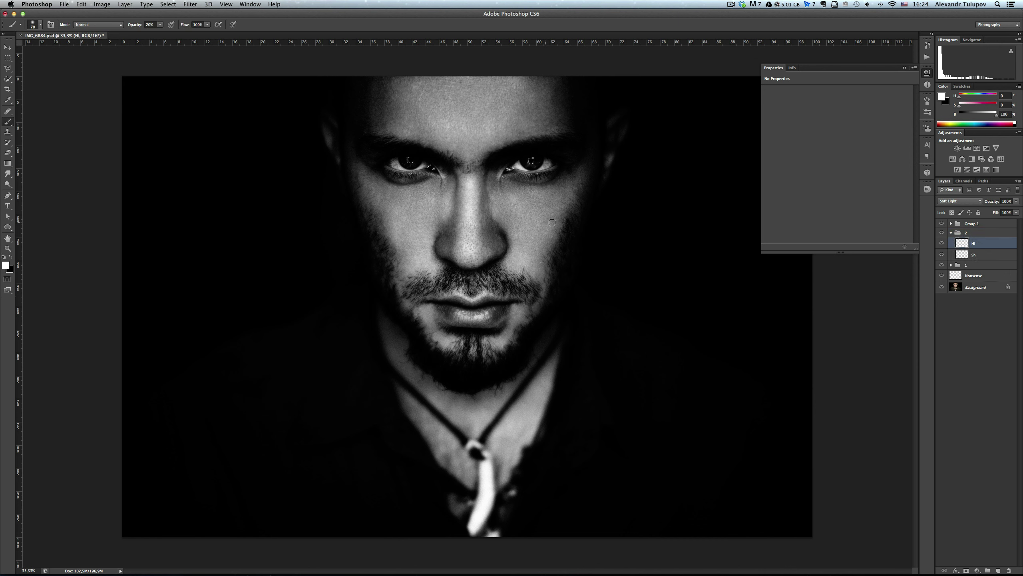
drag(509, 207, 508, 213)
drag(394, 222, 408, 245)
key(bracketleft)
key(bracketleft)
key(bracketleft)
key(bracketleft)
key(bracketleft)
key(bracketleft)
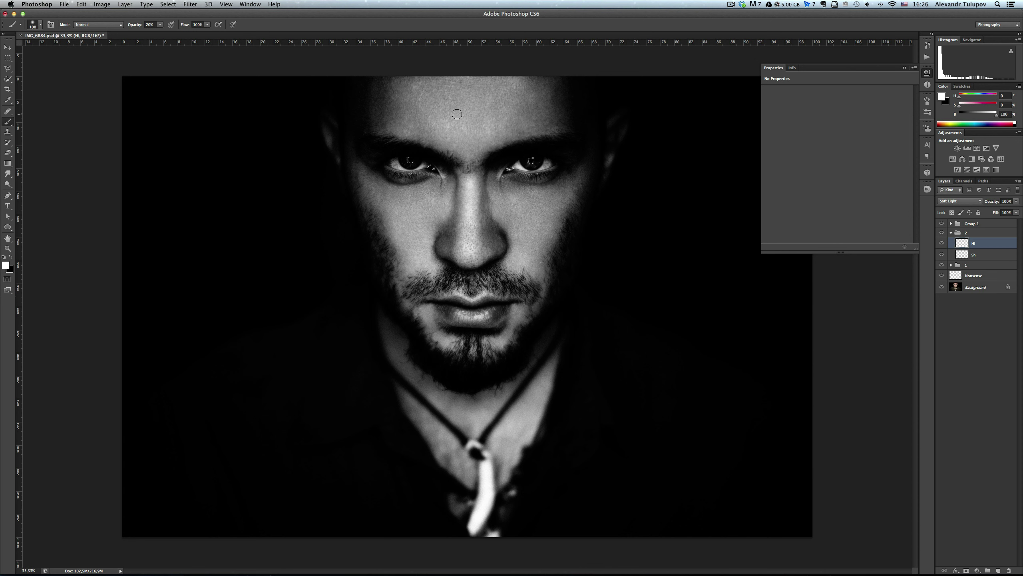
key(bracketright)
key(bracketright)
key(bracketright)
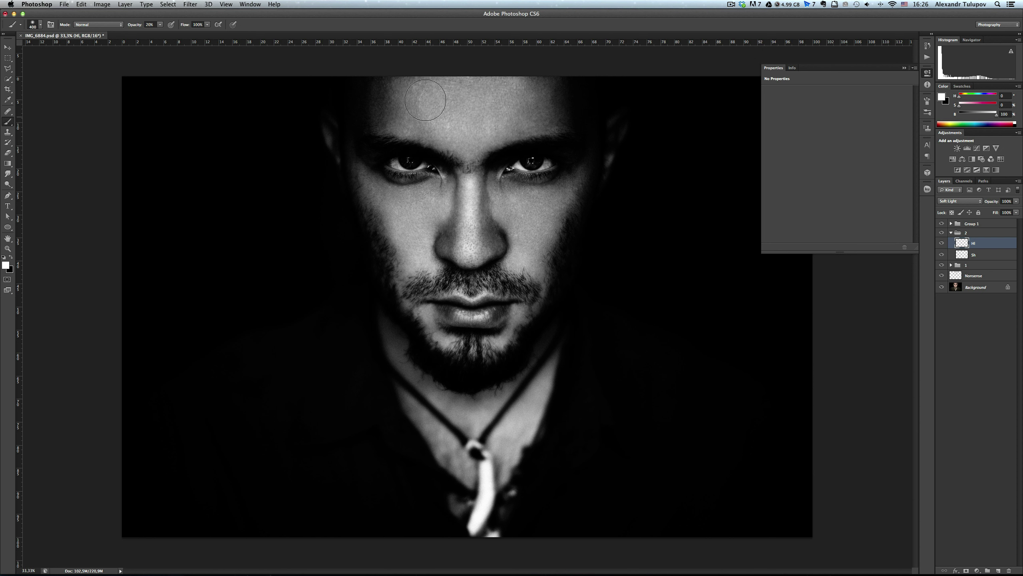
key(bracketleft)
key(bracketleft)
key(bracketleft)
key(bracketleft)
key(bracketleft)
Collapse group 2 and toggle Group 1's visibility to compare with the colour original.
click(951, 233)
click(941, 242)
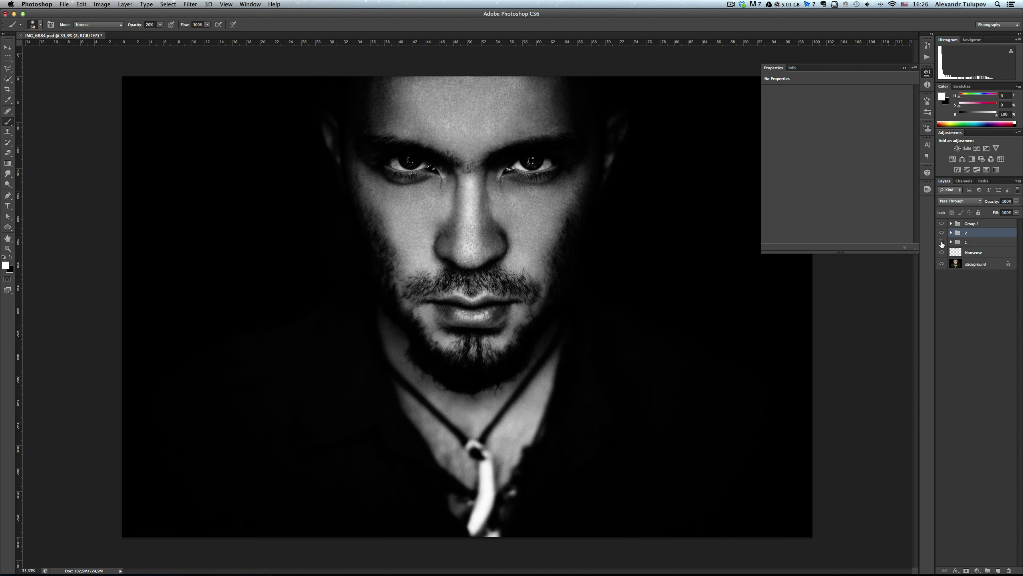
click(942, 223)
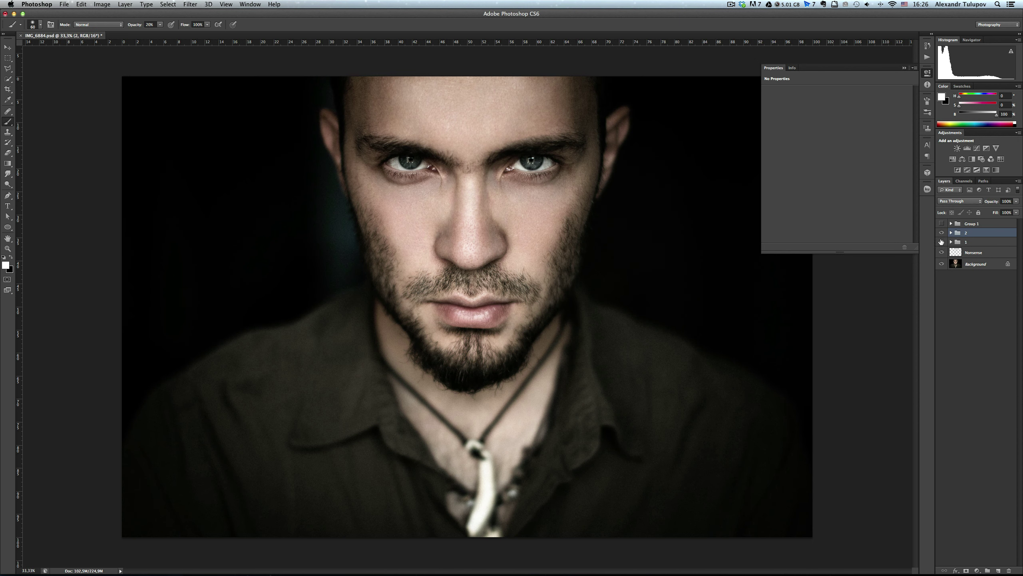
click(942, 242)
click(942, 241)
click(942, 225)
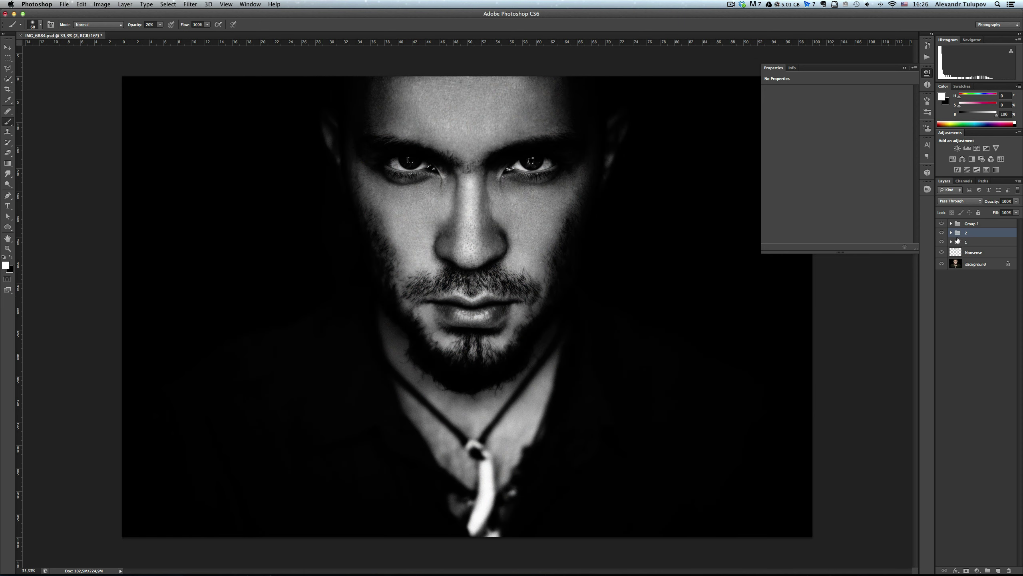
Create a Soft Light layer named Sh and place it in a new group to be named 3.
key(ctrl+shift+n)
text(Sh)
click(468, 276)
click(472, 376)
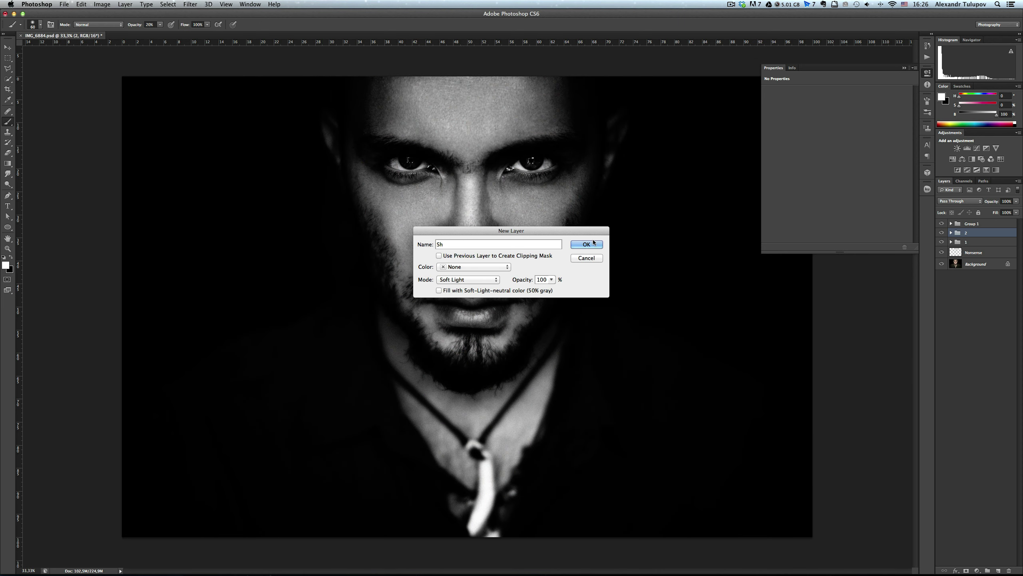
key(Return)
key(ctrl+g)
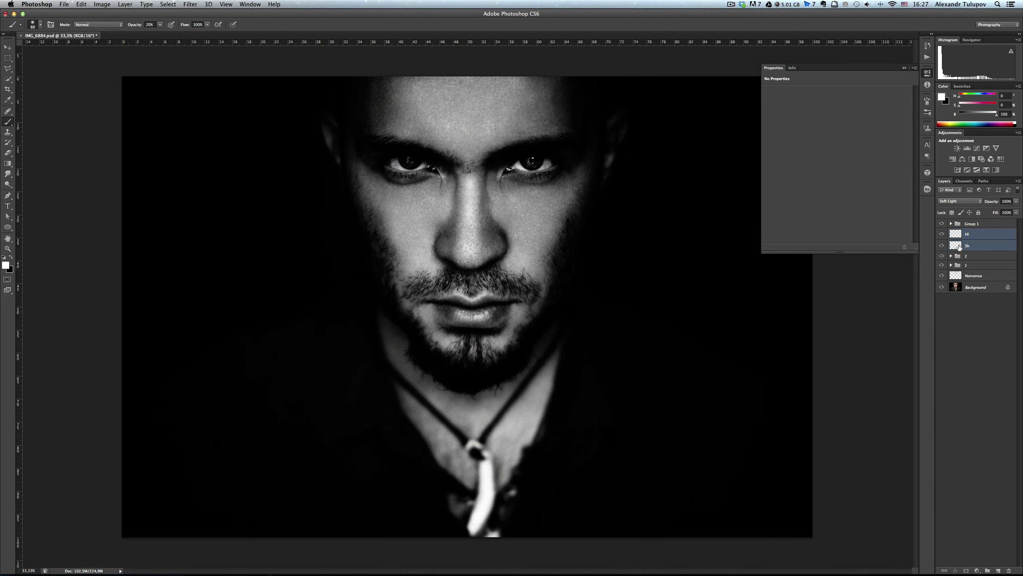
double_click(972, 233)
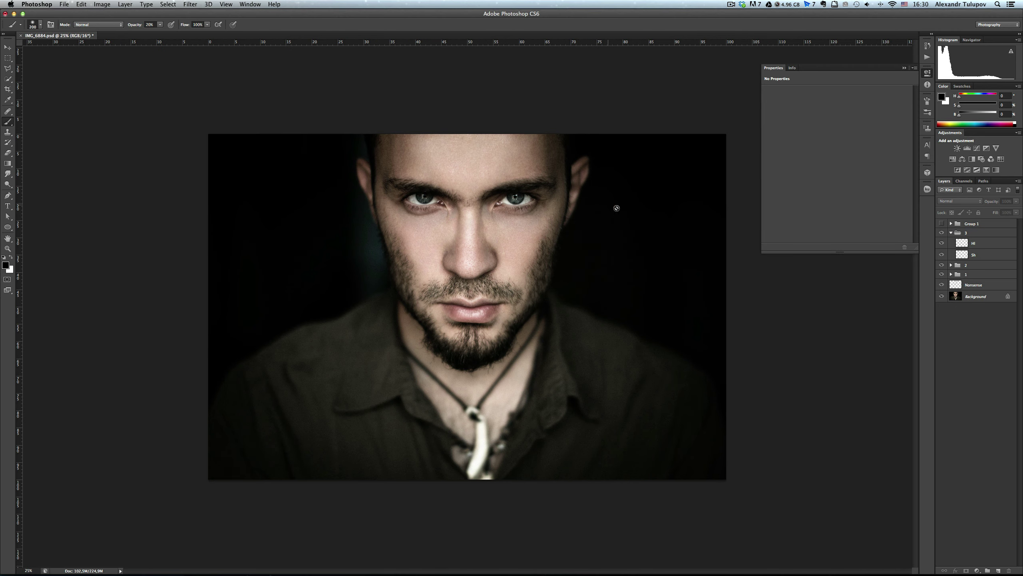
Burn shadows on Sh in black, sizing the brush between 175 and 500 px.
key(bracketright)
key(bracketright)
key(bracketright)
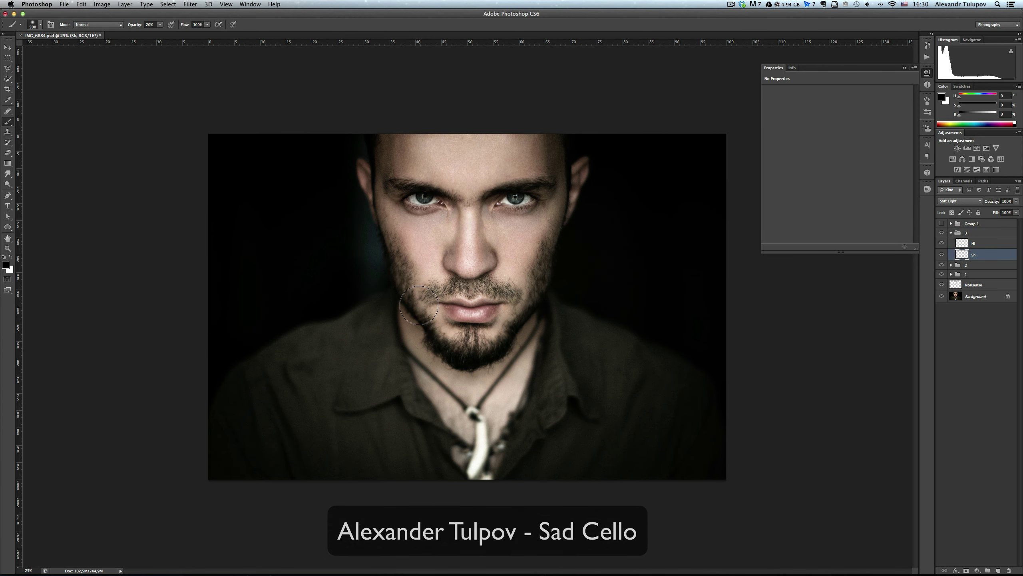
key(bracketleft)
key(bracketleft)
key(bracketleft)
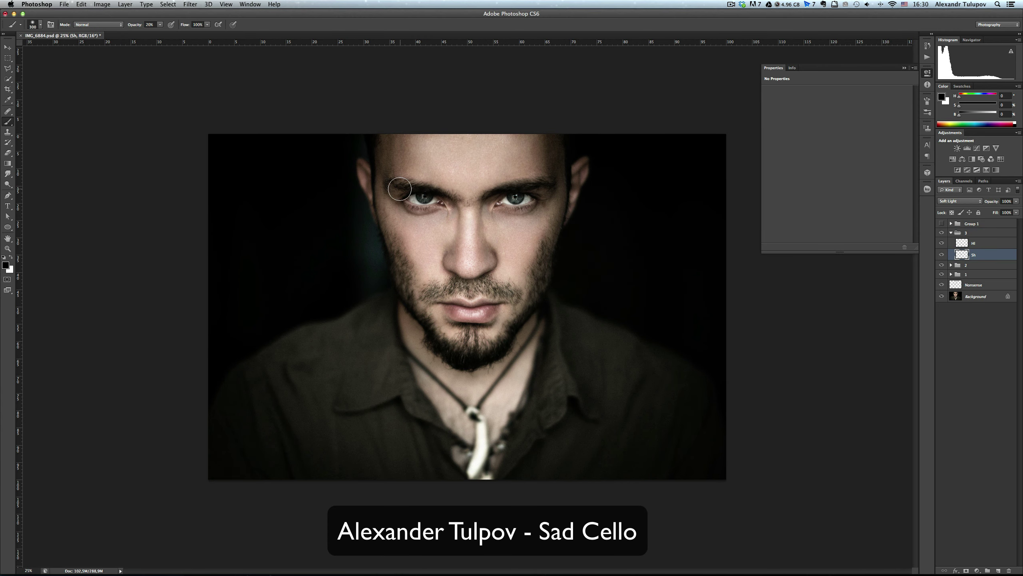
key(bracketleft)
key(bracketleft)
key(bracketleft)
key(bracketright)
key(bracketright)
key(bracketright)
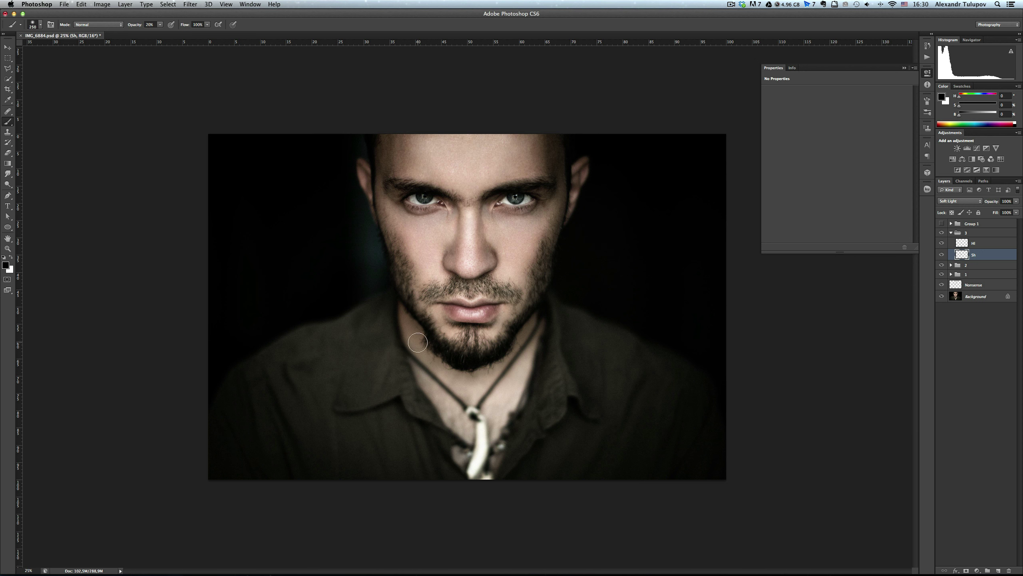
key(bracketright)
key(bracketright)
key(bracketright)
Dodge forehead and lips in white on Hl with 700 and 100 px brushes, then select group 3.
click(979, 242)
key(x)
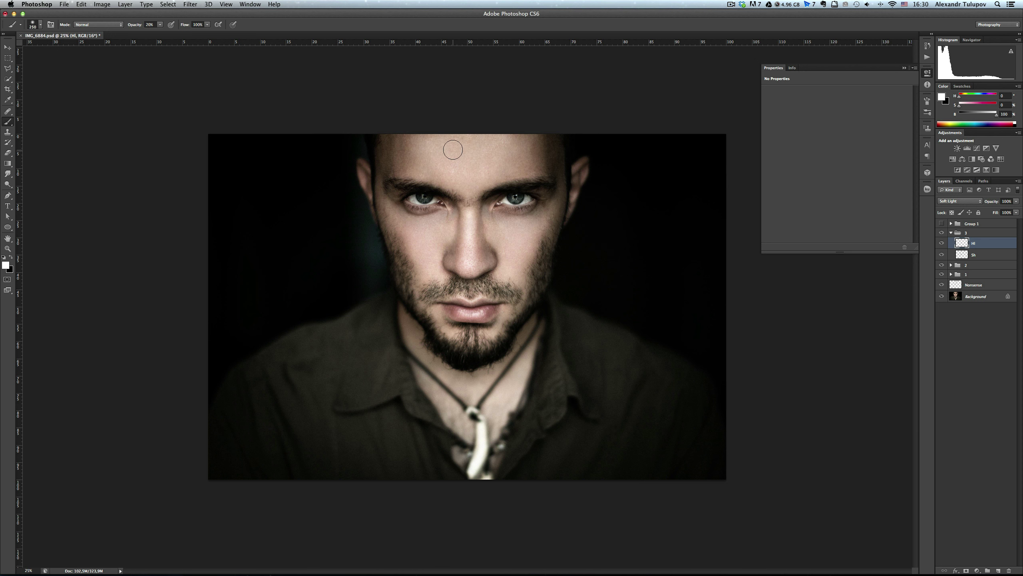
key(bracketright)
key(bracketright)
key(bracketright)
key(bracketleft)
key(bracketleft)
key(bracketleft)
key(bracketright)
click(952, 232)
Group the three retouch groups 3, 2 and 1 into a parent group named 'Retouch'.
shift+click(975, 251)
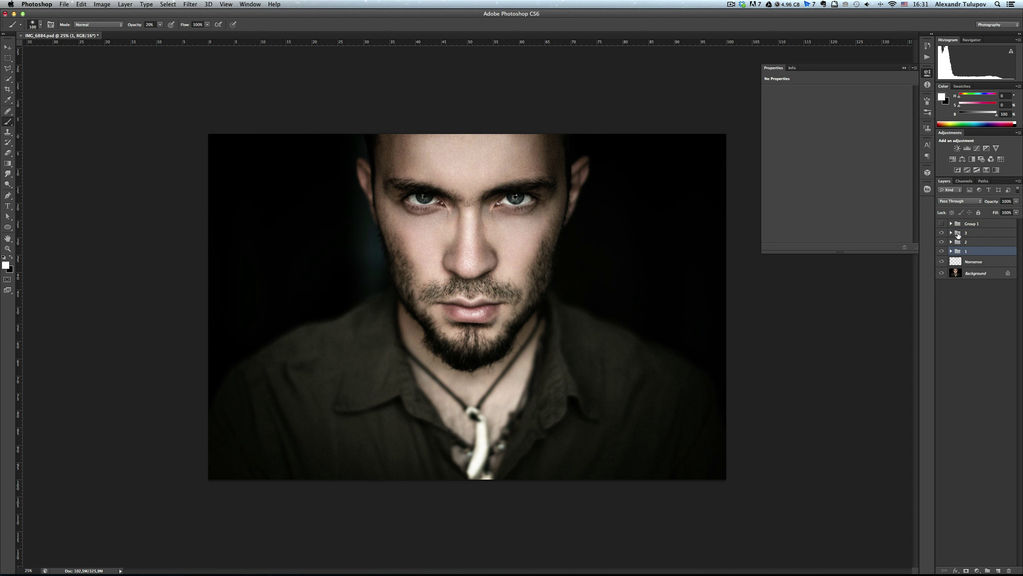
key(super+g)
double_click(972, 233)
text(Retouch)
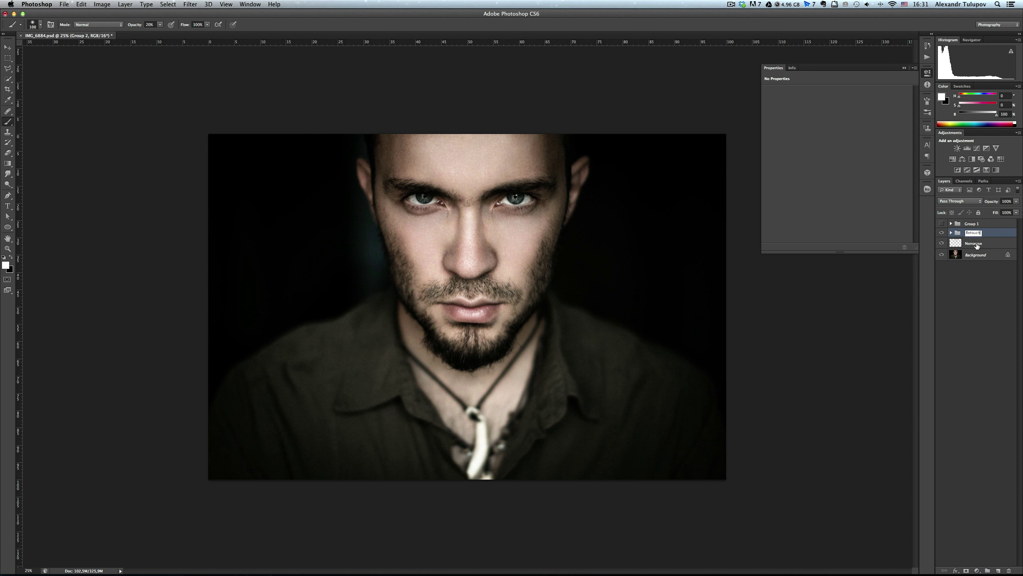
key(Return)
Toggle Retouch off and on to compare, first in colour, then with black-and-white Group 1 shown.
click(942, 233)
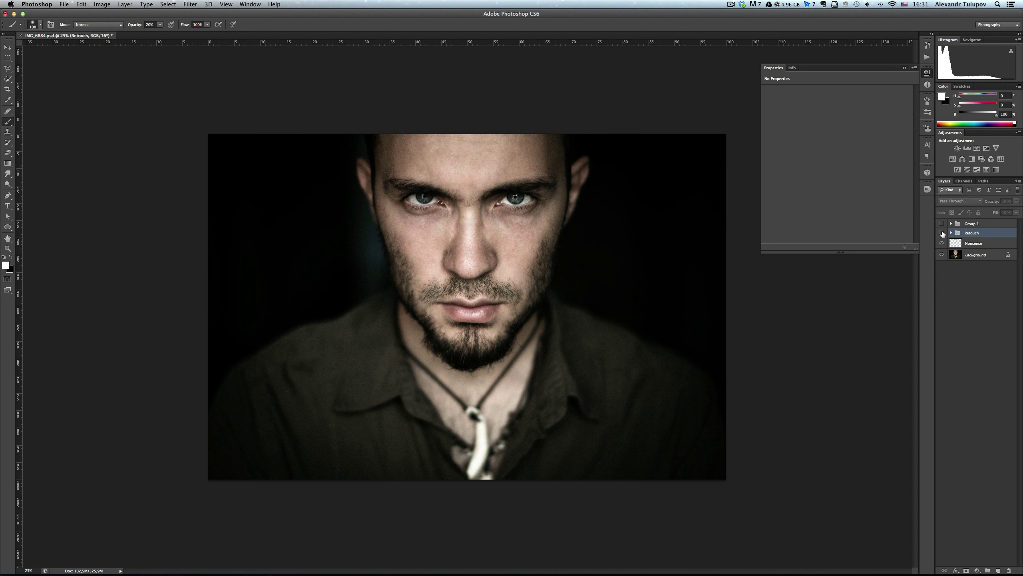
click(941, 233)
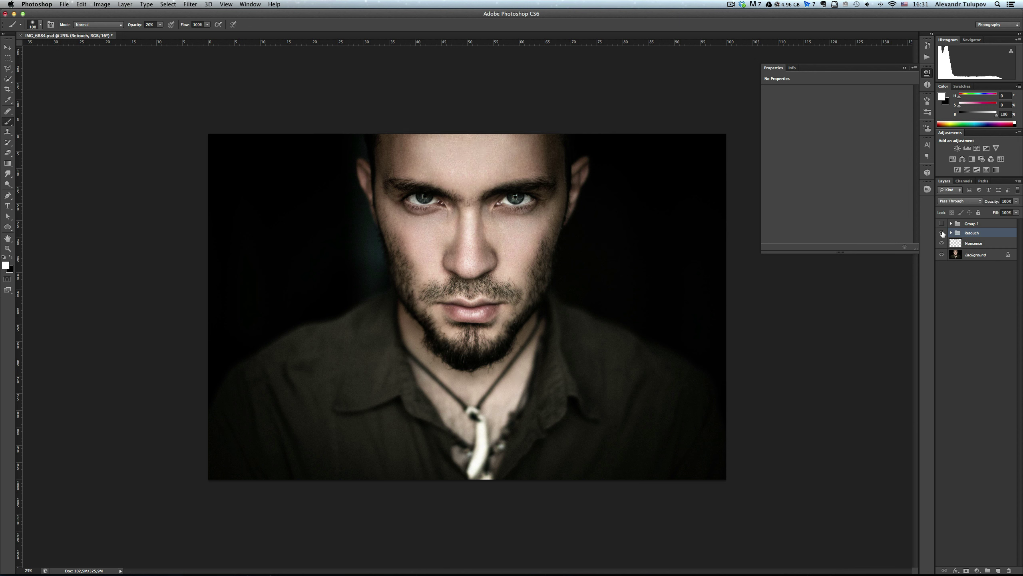
click(941, 233)
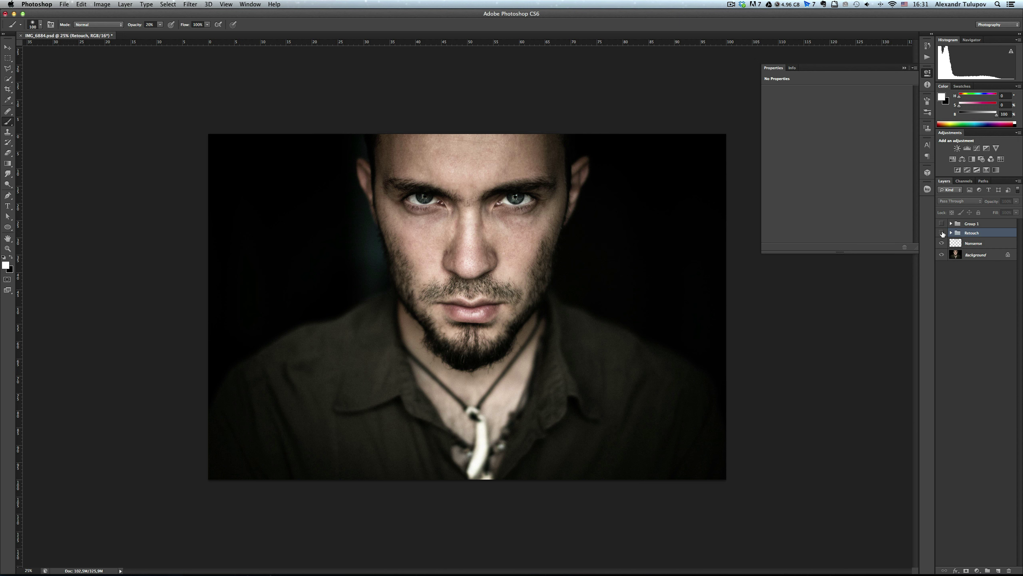
click(942, 233)
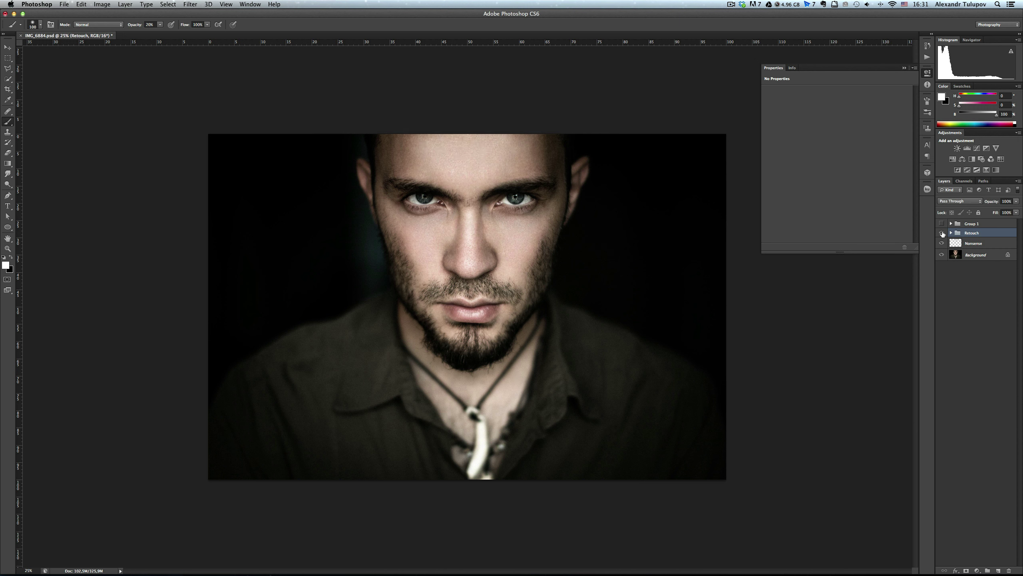
click(941, 224)
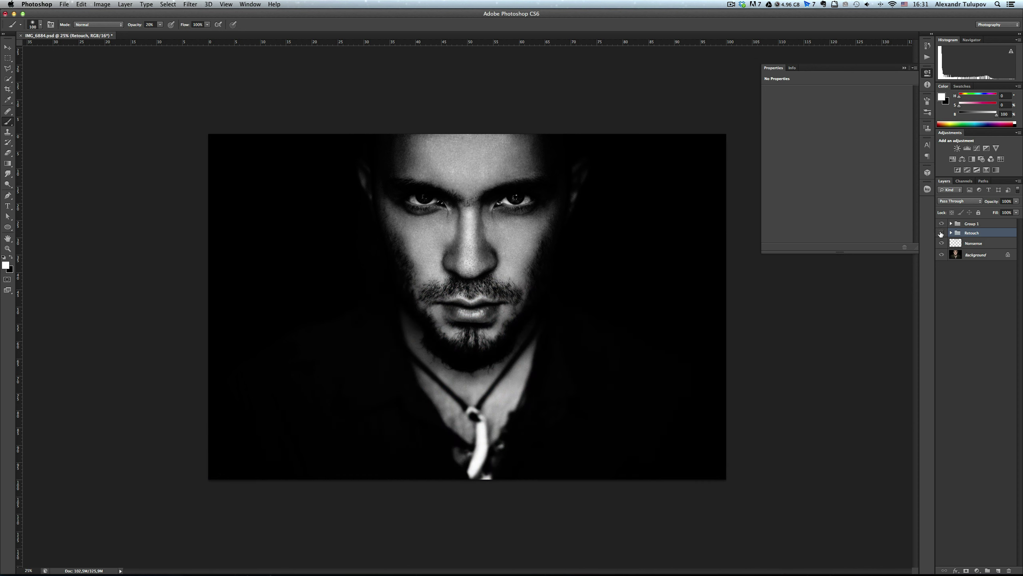
click(941, 233)
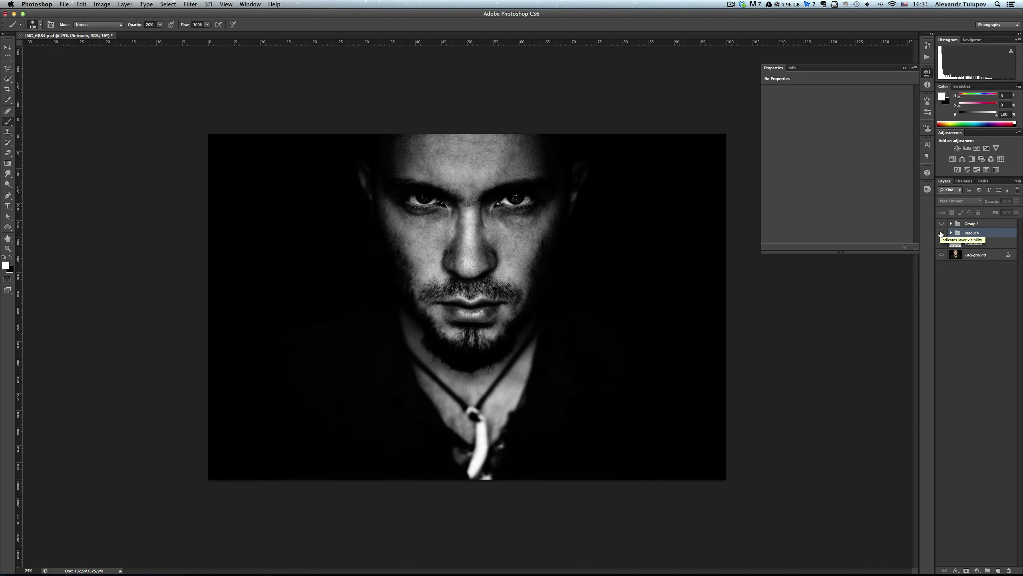
click(941, 233)
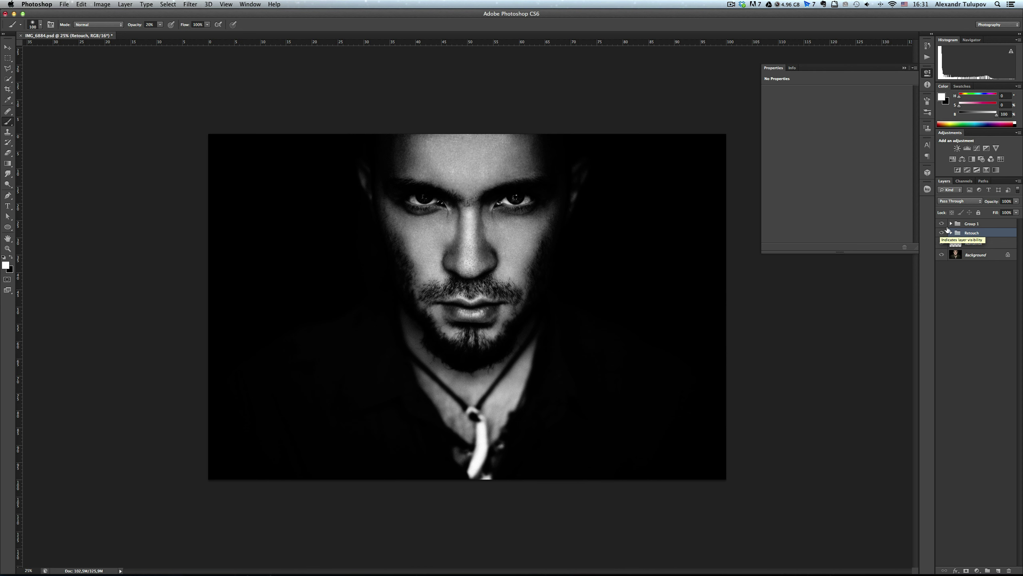
Hide Curves 1 for a lighter black-and-white, recheck Retouch, then hide Group 1 and compare against Background.
click(951, 224)
click(942, 234)
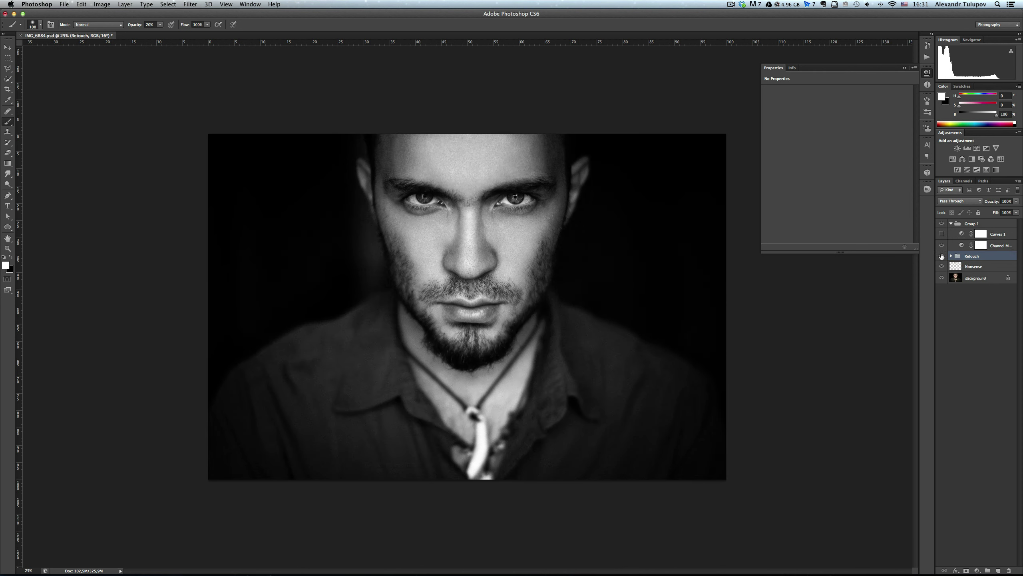
click(941, 257)
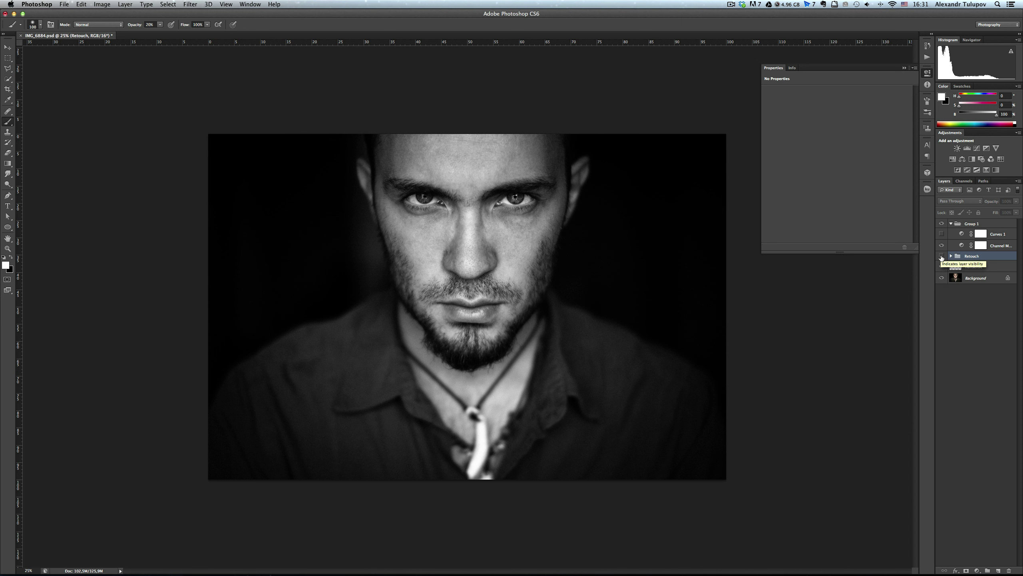
click(941, 256)
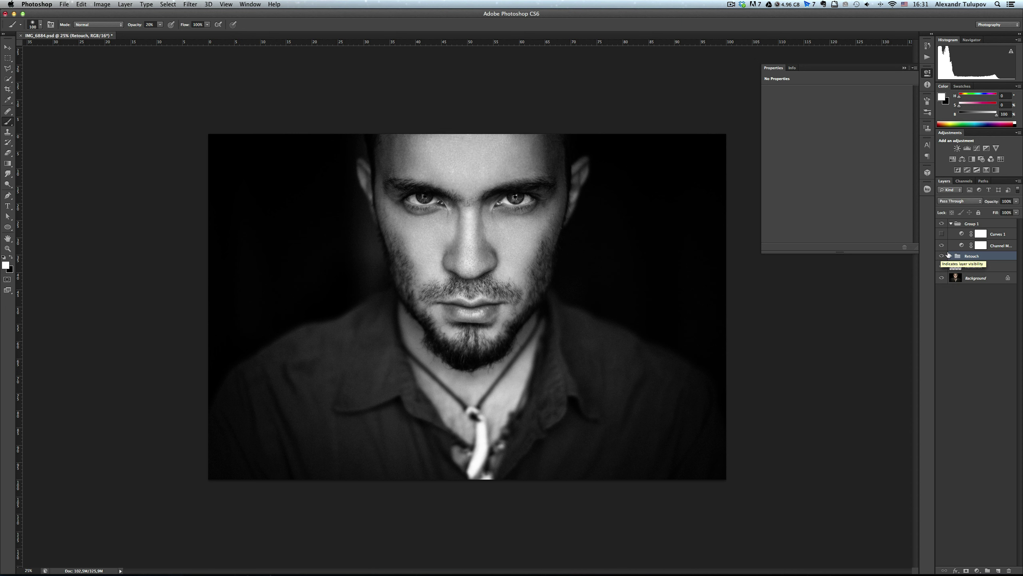
click(951, 223)
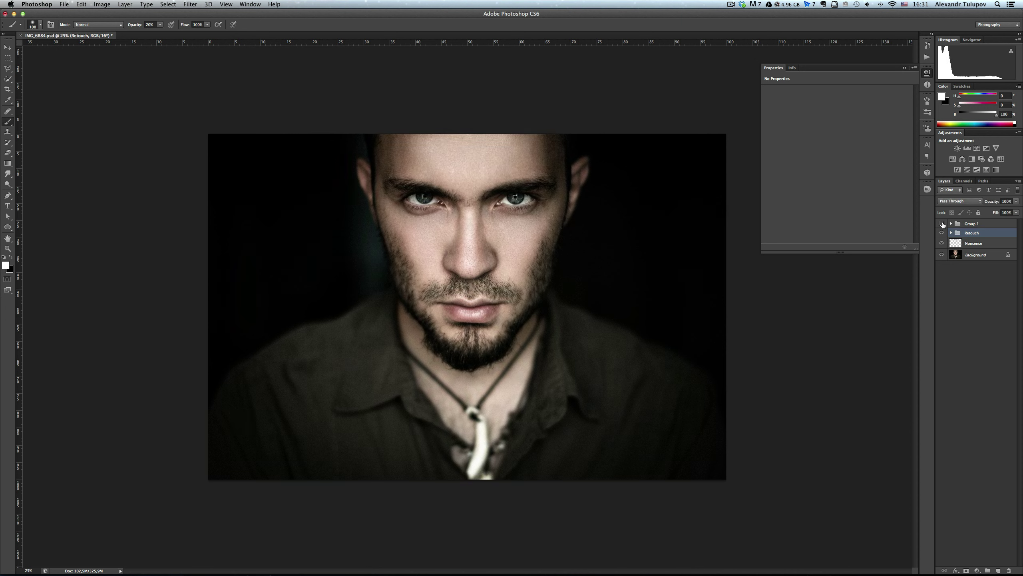
alt+click(941, 256)
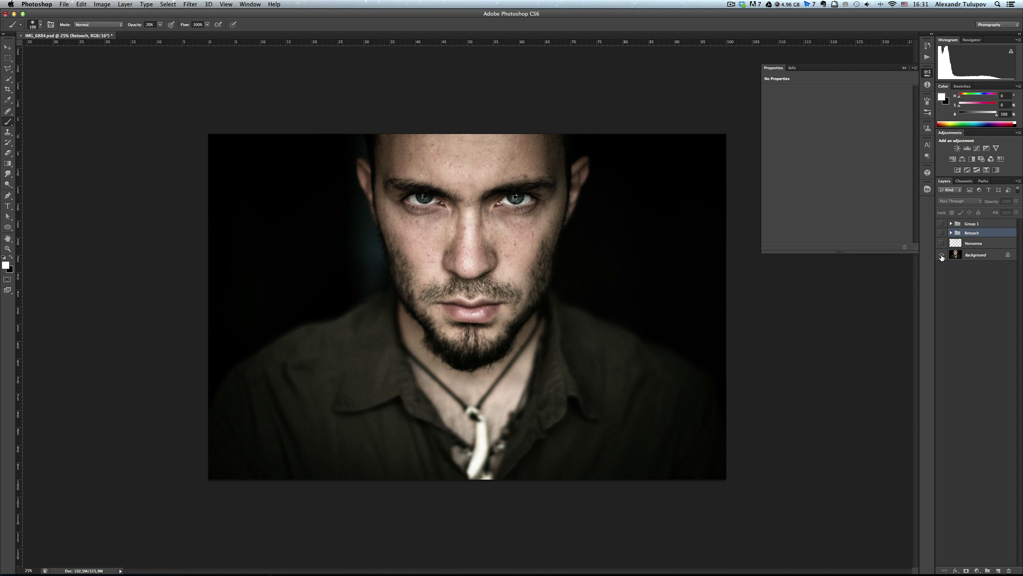
alt+click(942, 256)
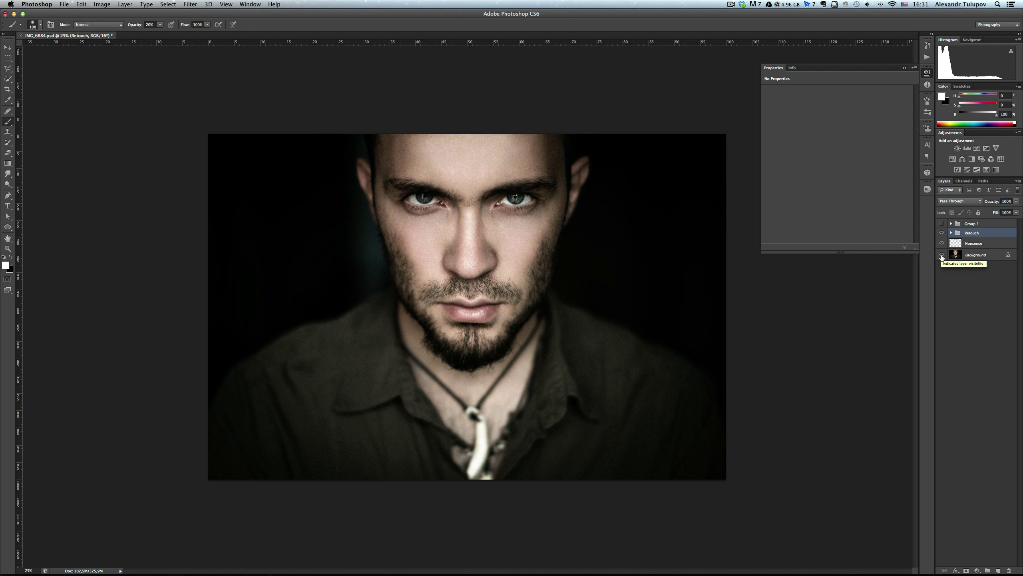